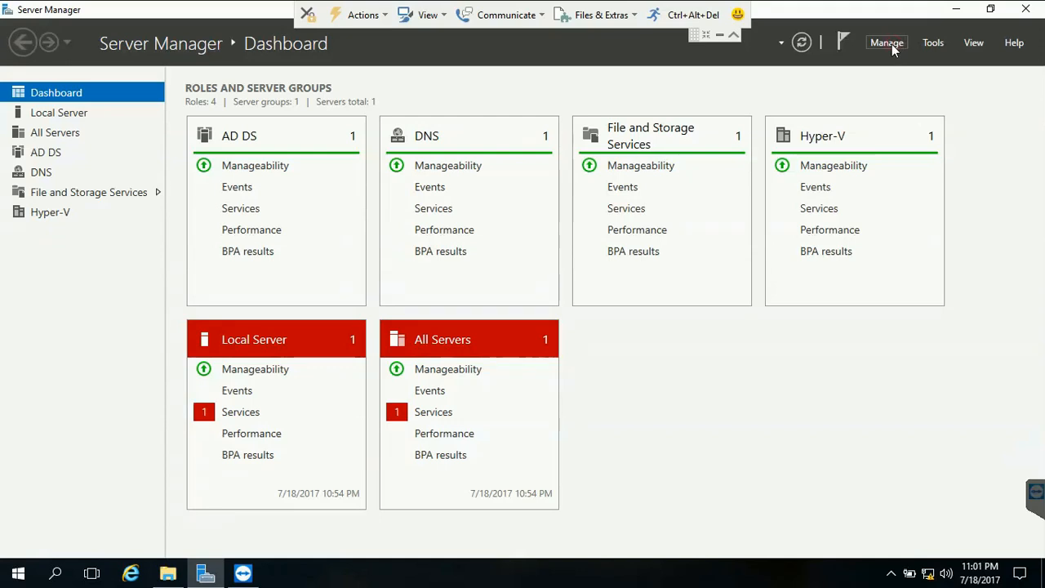
Start the Add Roles and Features Wizard for a role-based installation on the server SRV01.abc.local
left_click(893, 49)
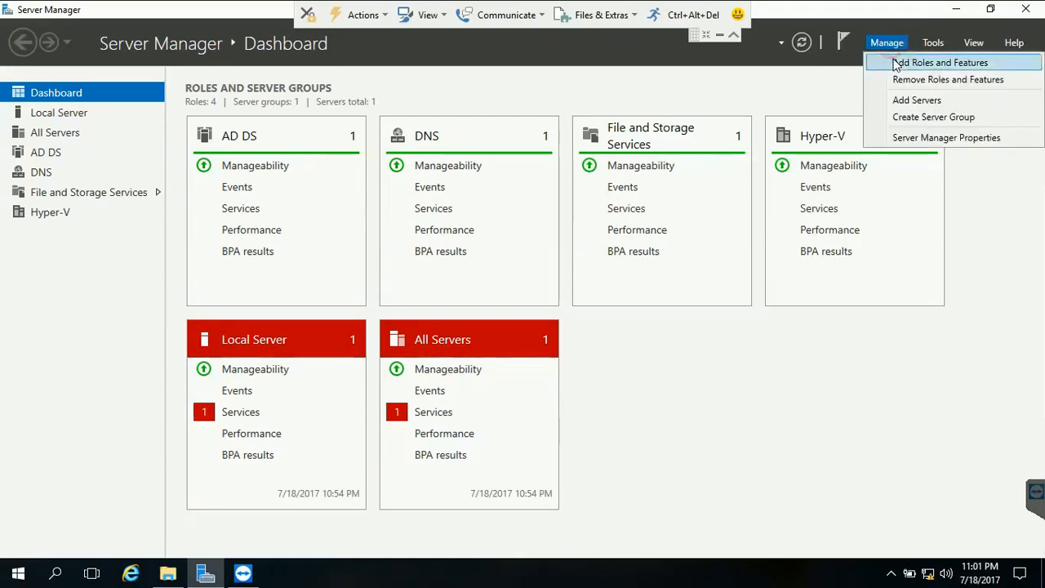
left_click(901, 63)
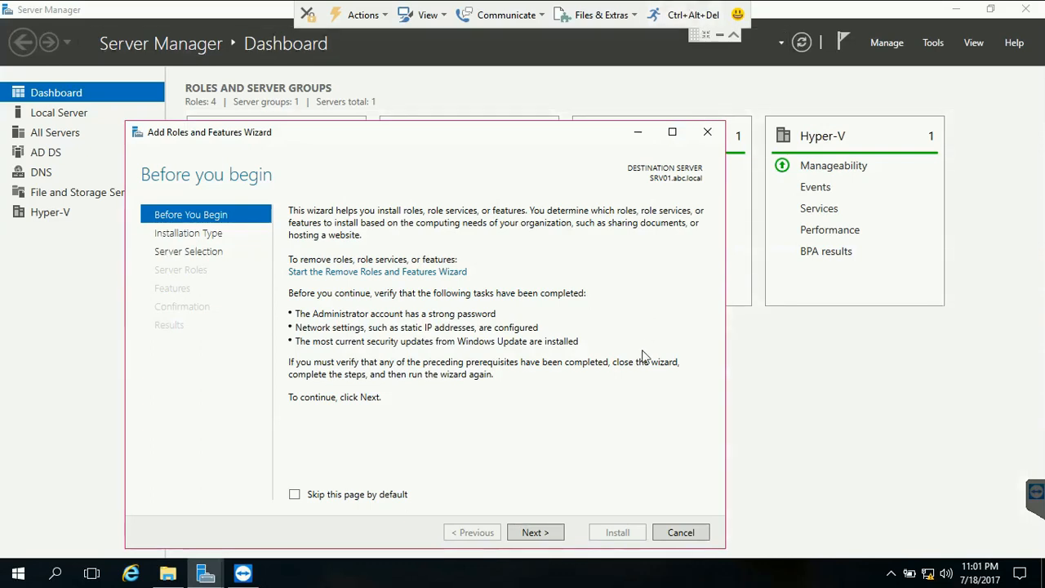
left_click(545, 532)
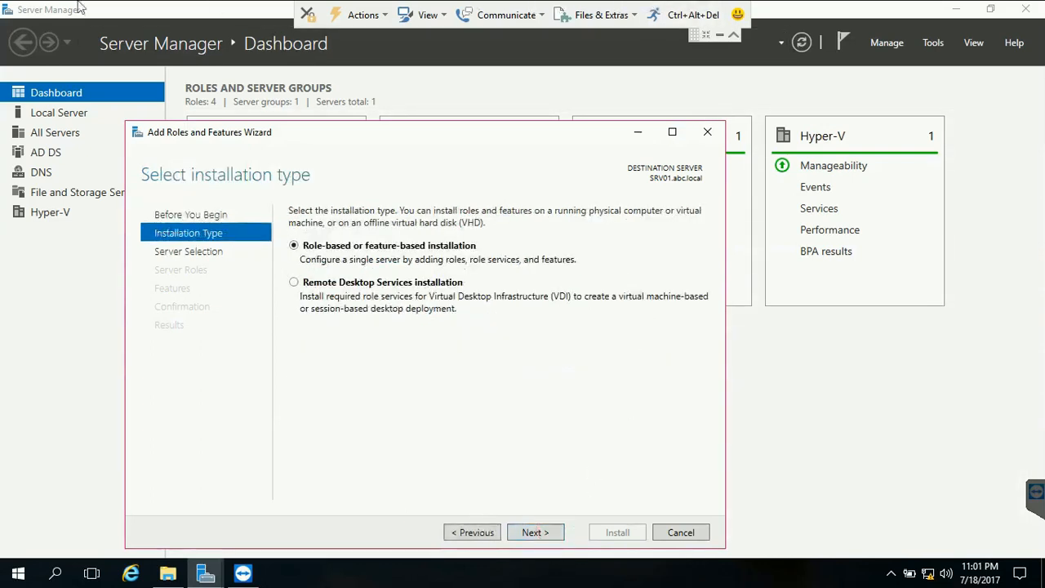
left_click(539, 532)
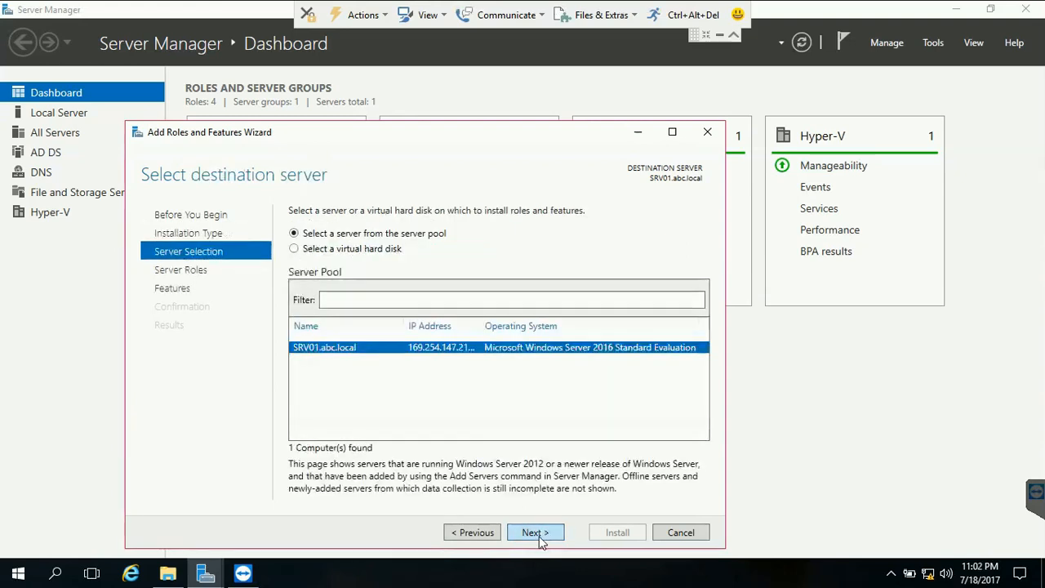
left_click(537, 533)
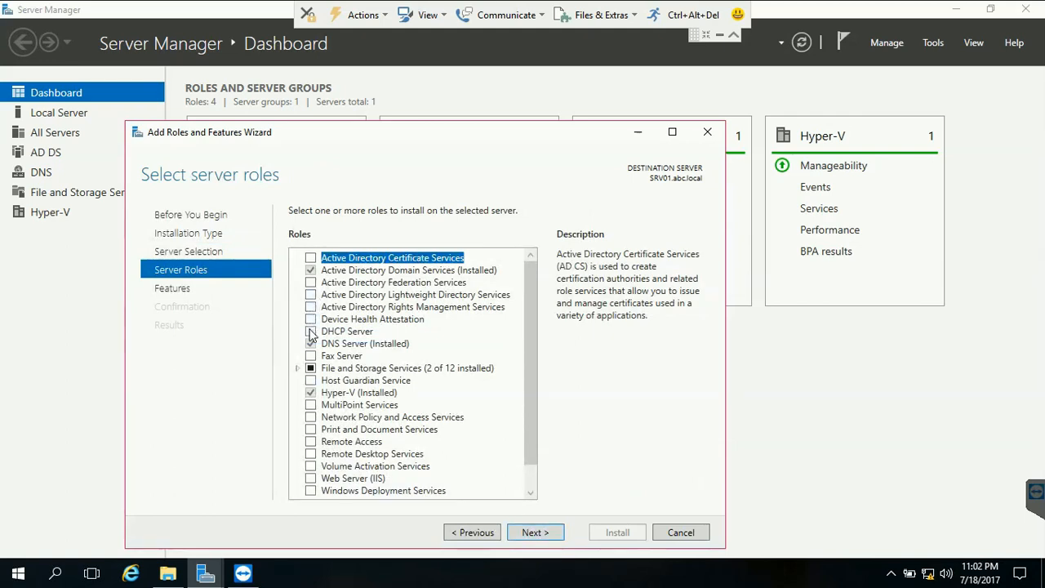
Add the DHCP Server role with its required management tools, selecting no extra features, and proceed to the installation confirmation
left_click(311, 332)
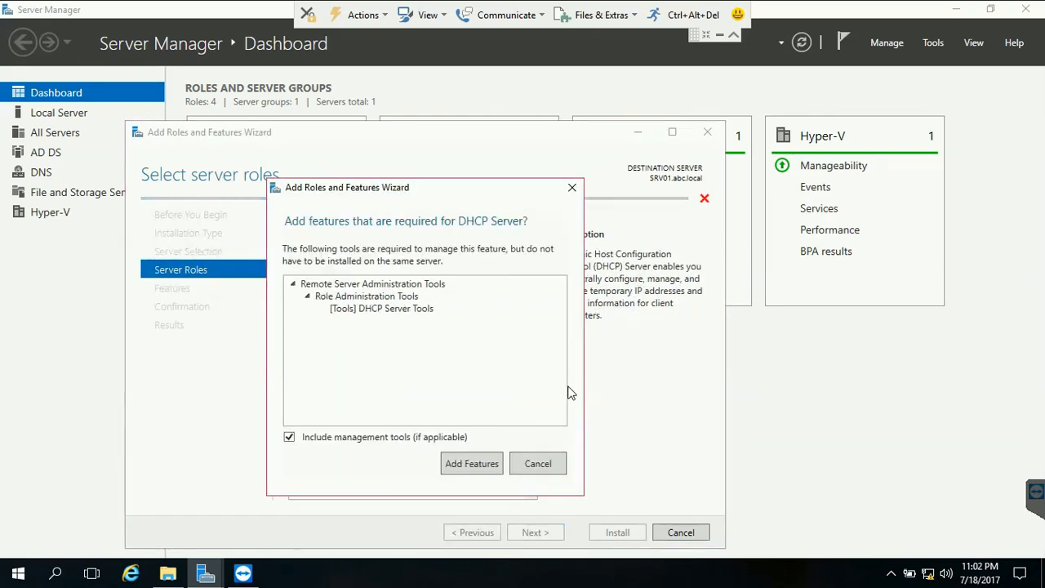
left_click(493, 464)
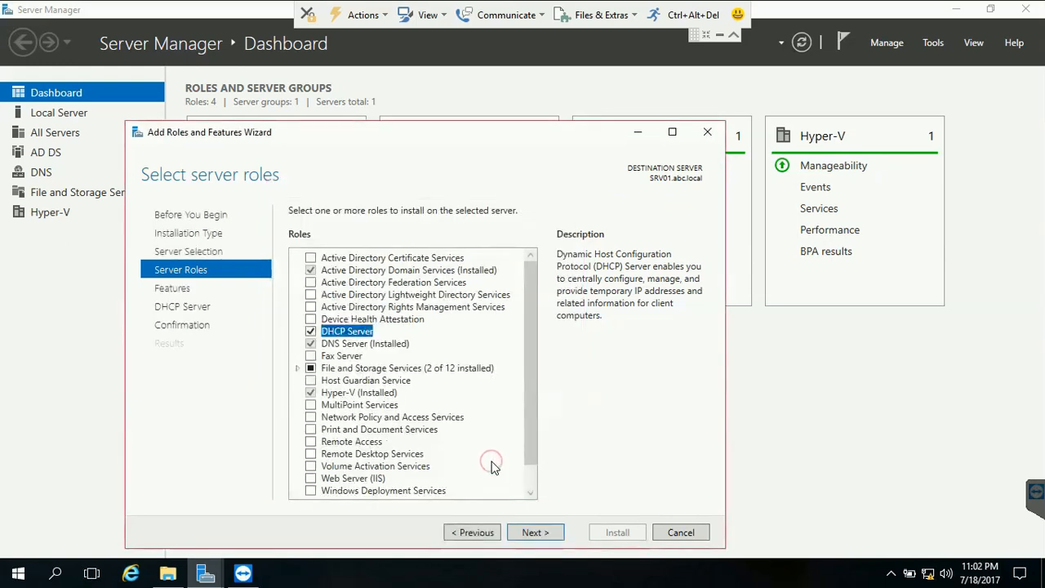
left_click(549, 529)
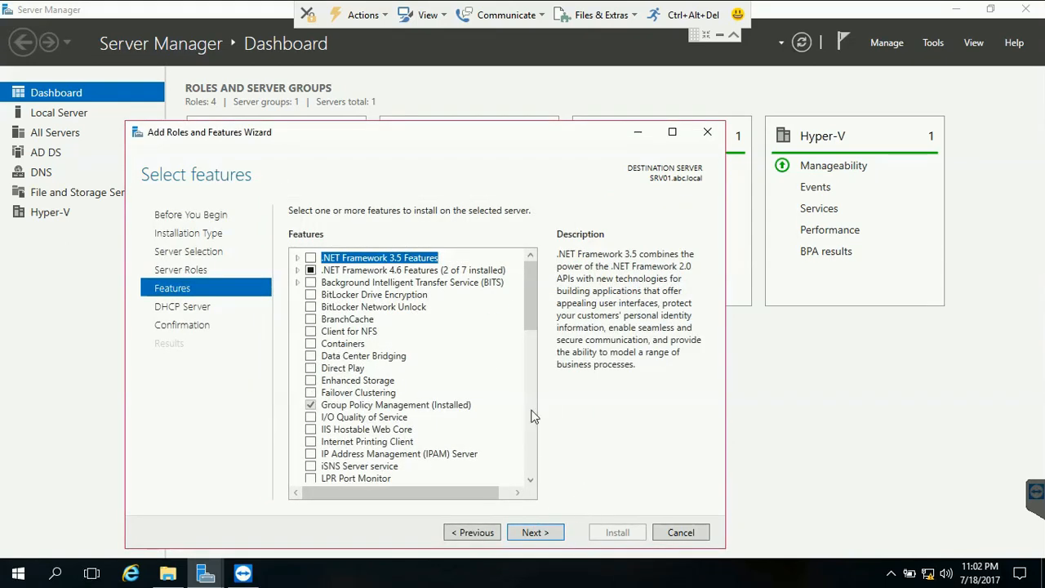
left_click(558, 535)
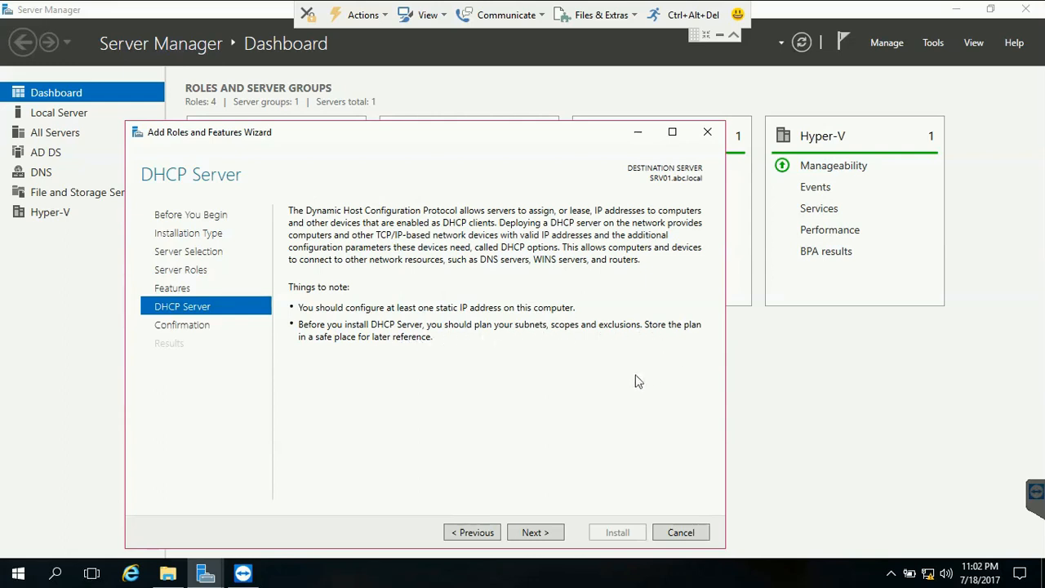
left_click(551, 531)
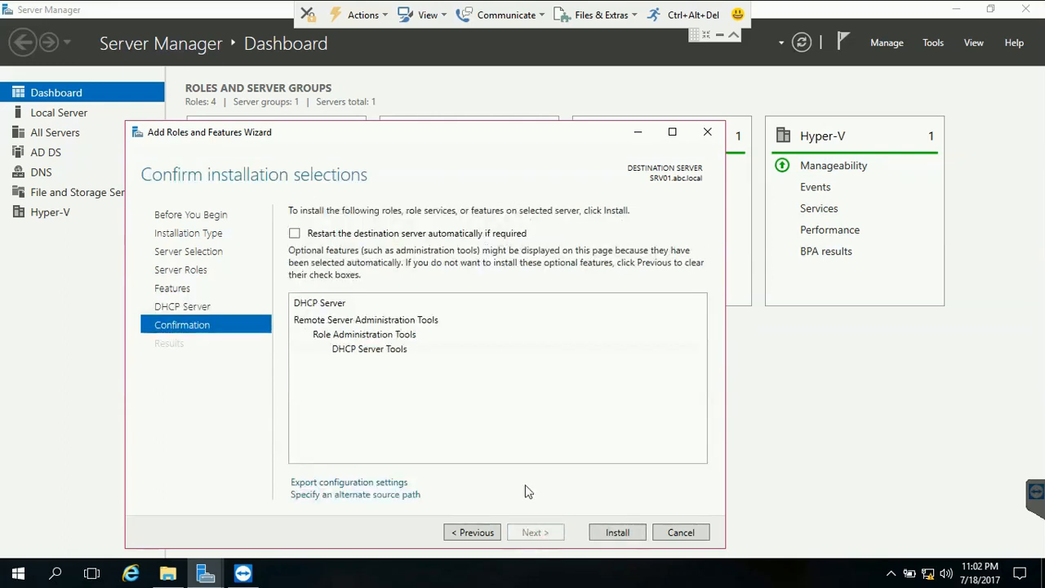
Allow the destination server to restart automatically if required and install the DHCP Server role
left_click(294, 234)
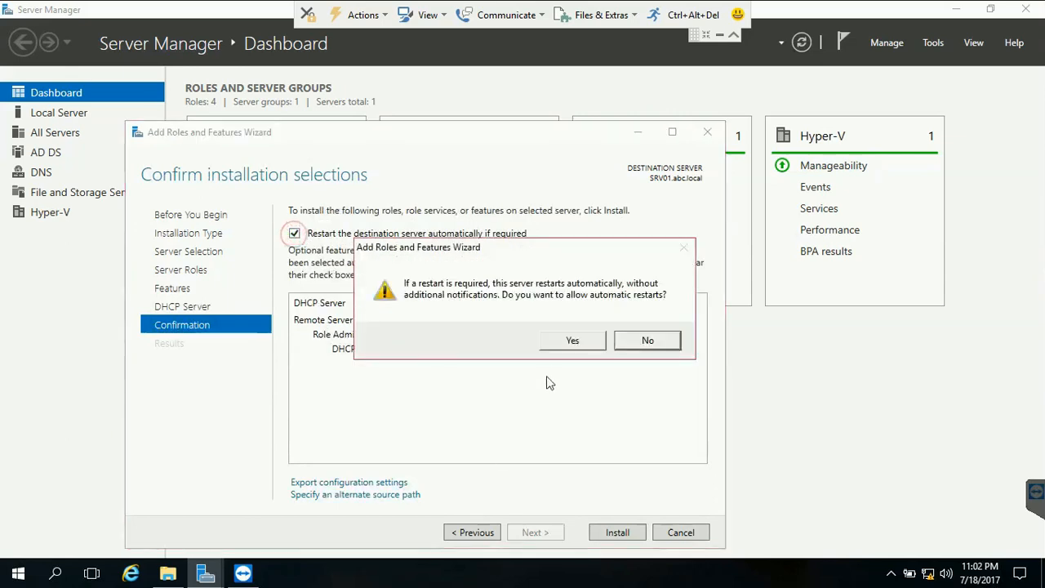
left_click(571, 341)
left_click(617, 535)
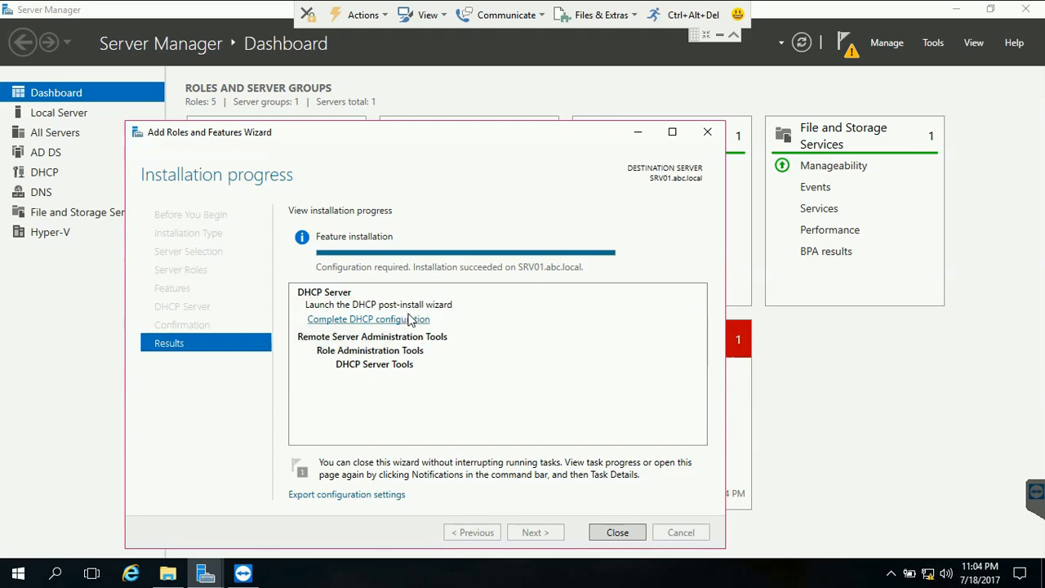
Complete the DHCP post-install configuration, authorizing the server in AD DS with the ABC\administrator credentials, and close both wizards
left_click(411, 321)
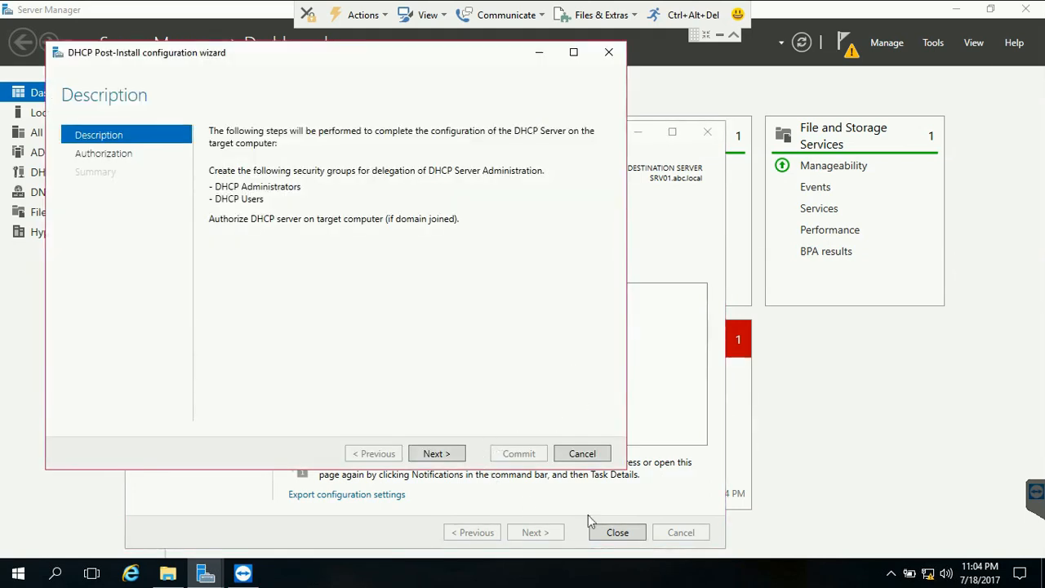
left_click(617, 533)
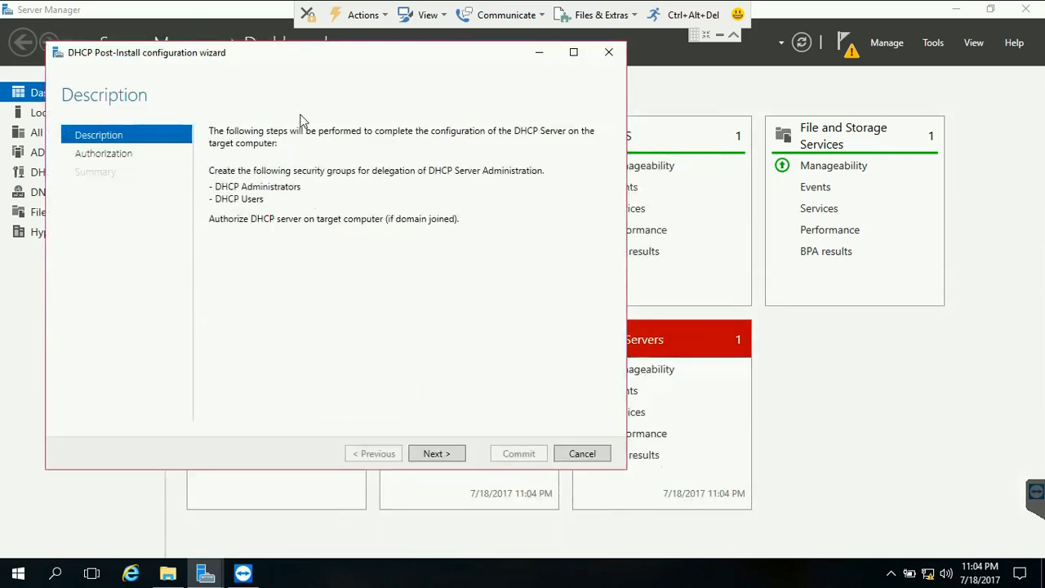
left_click_drag(280, 65, 454, 111)
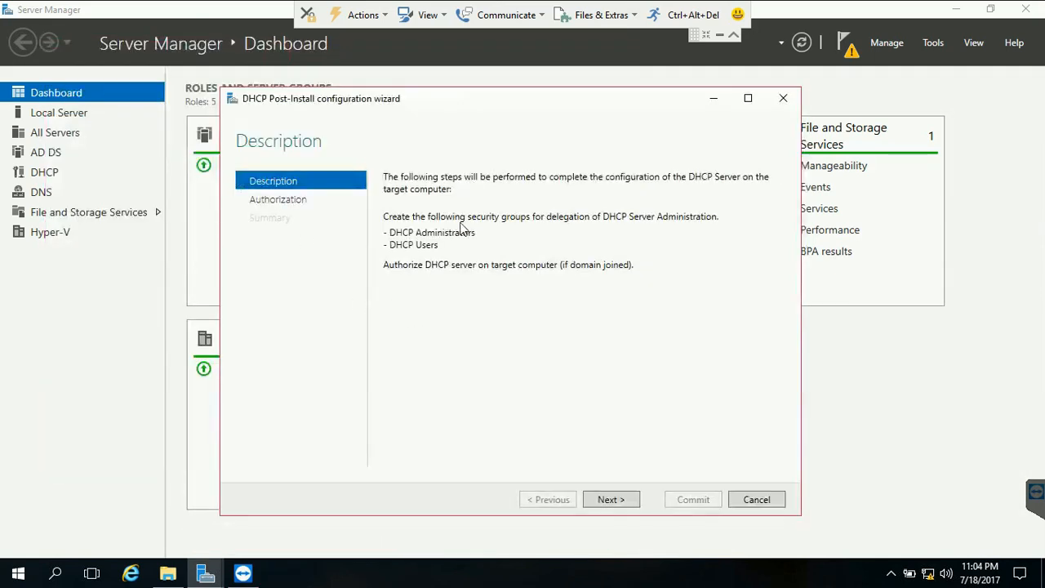
left_click(614, 500)
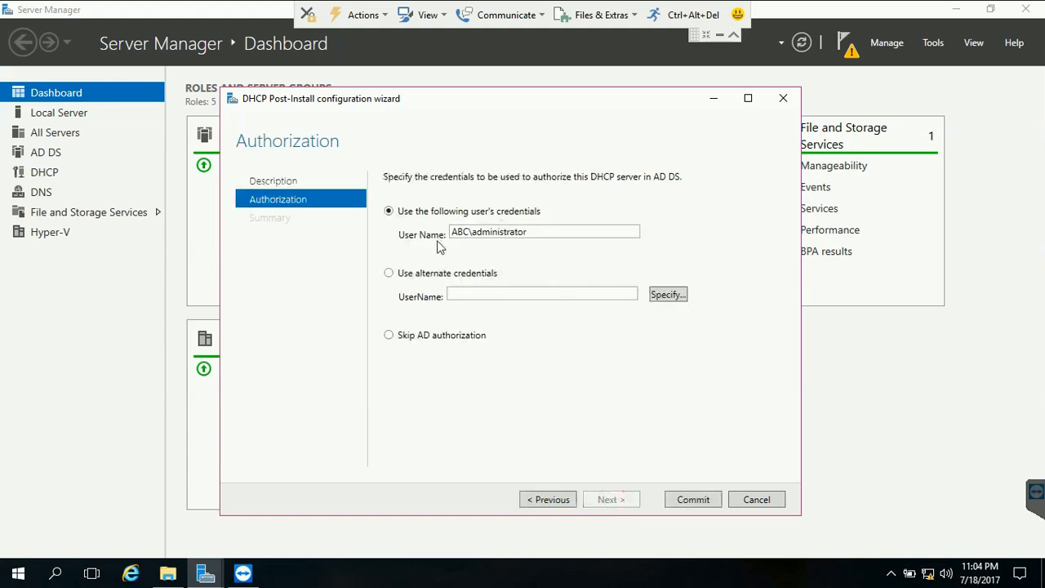
left_click_drag(528, 233, 451, 236)
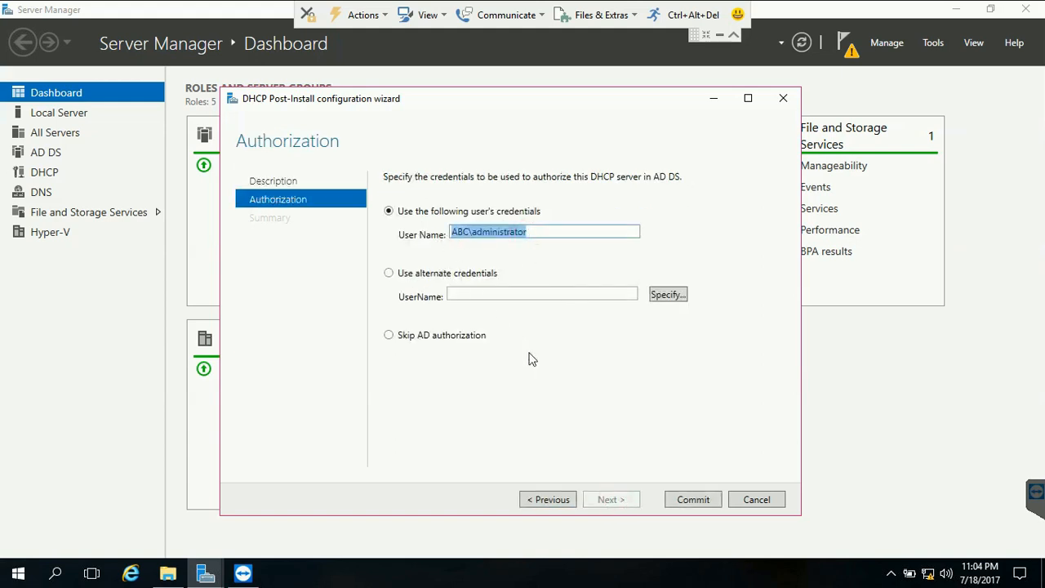
left_click(684, 502)
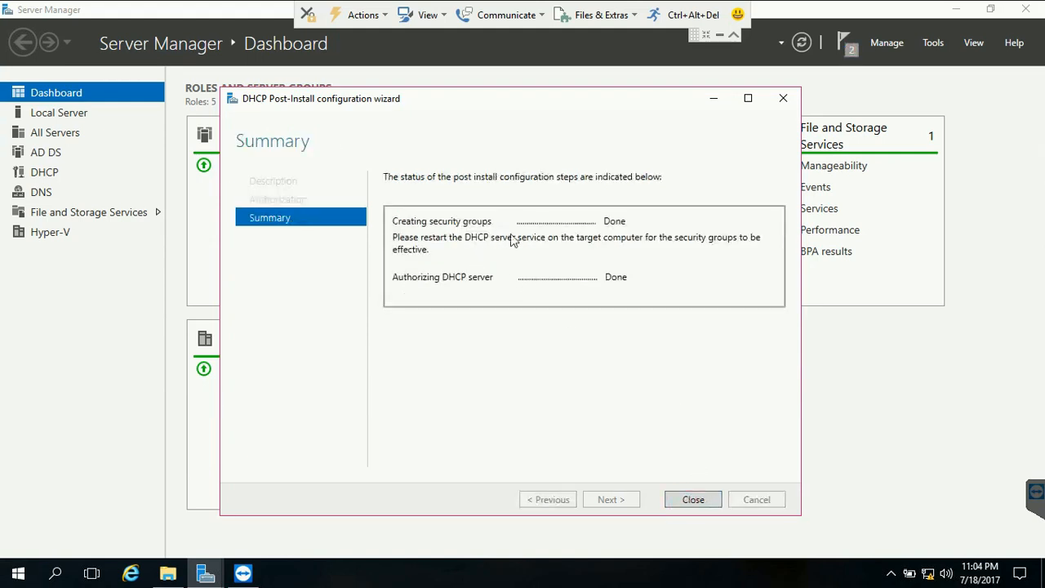
left_click(706, 500)
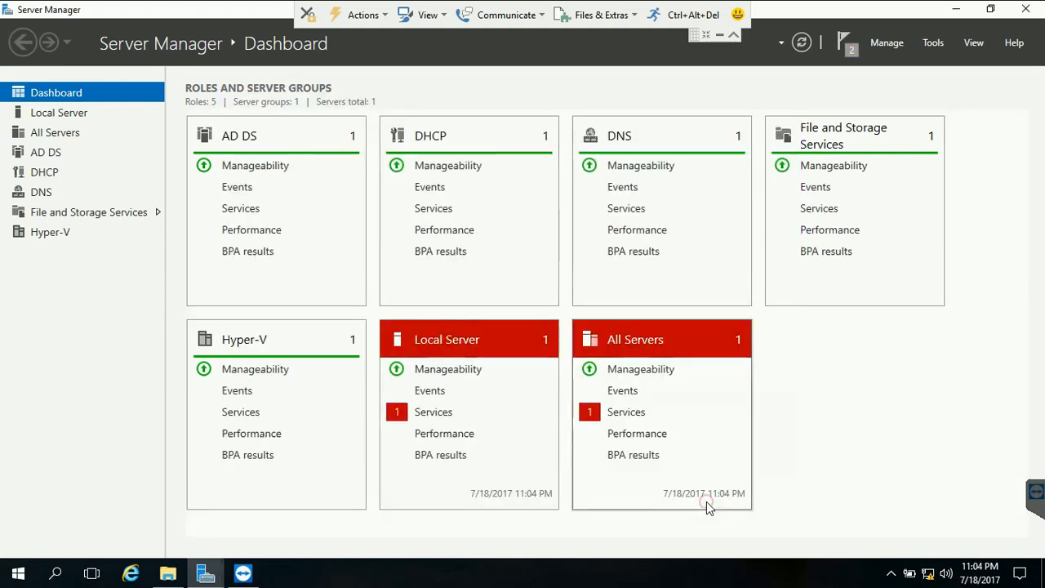
Open the DHCP management console maximized, widen its tree pane, and expand srv01.abc.local down to the contents of IPv4
left_click(853, 51)
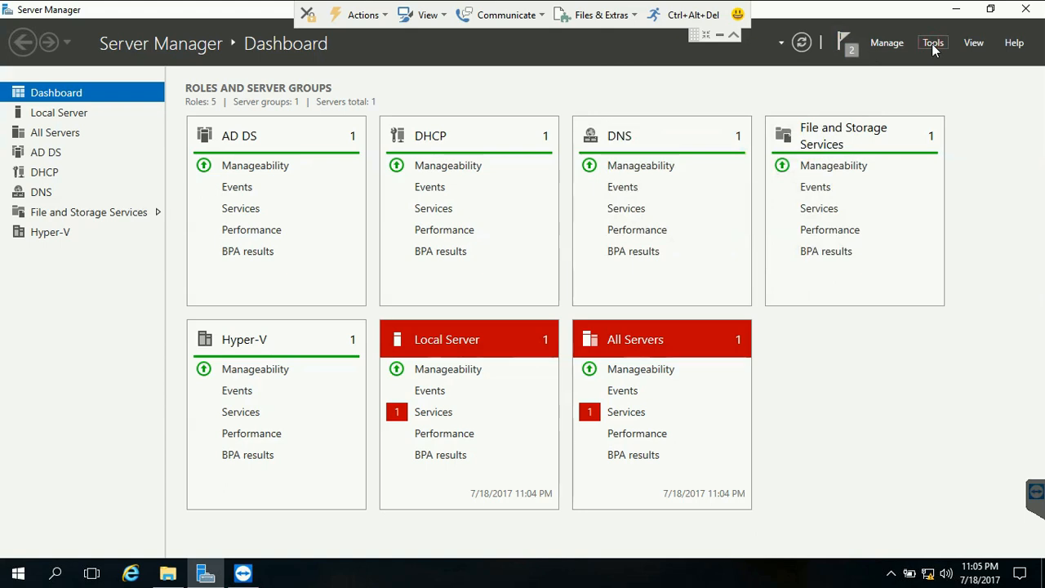
left_click(933, 44)
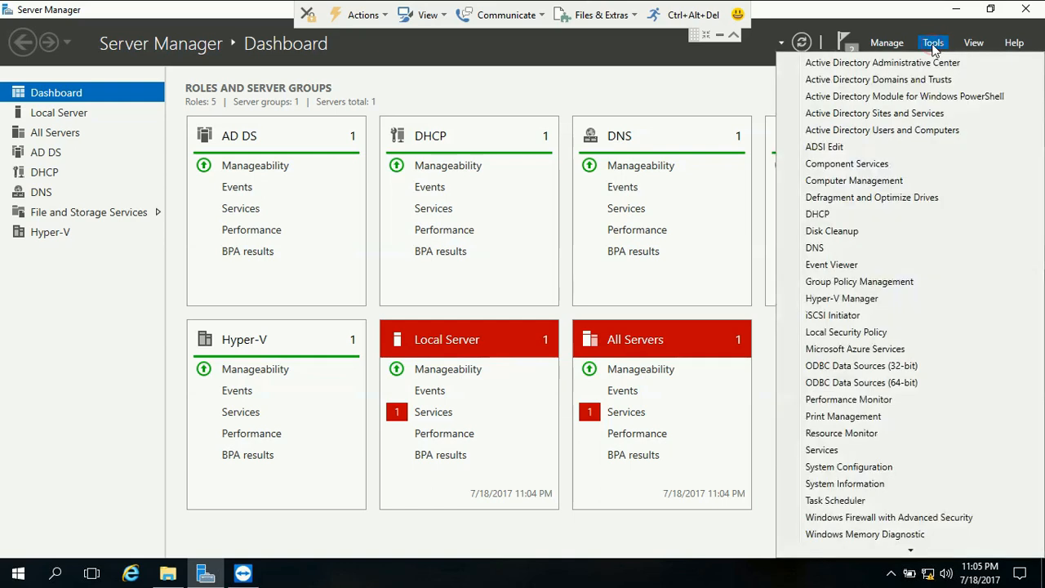
left_click(862, 216)
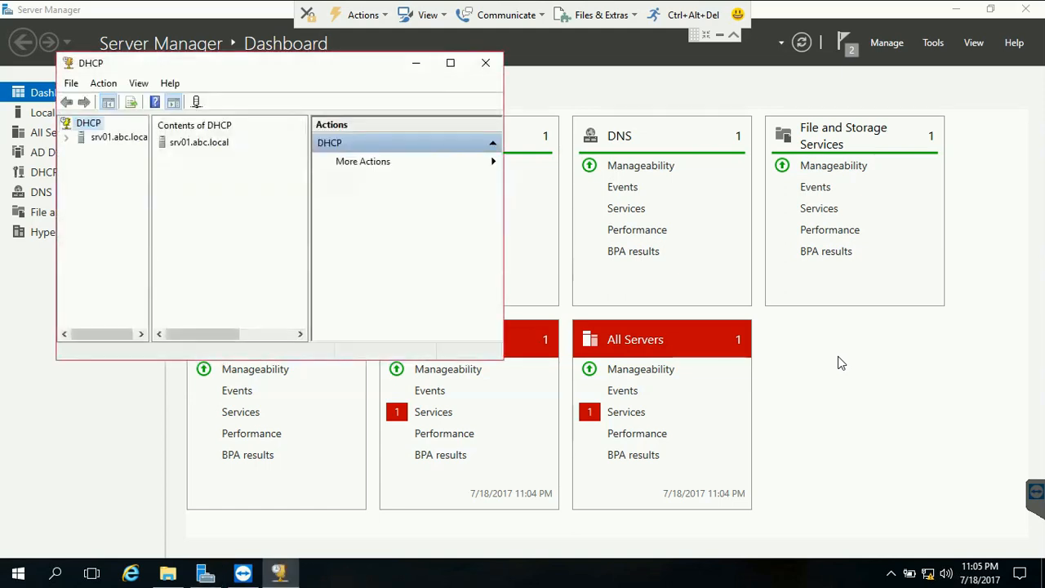
left_click(450, 63)
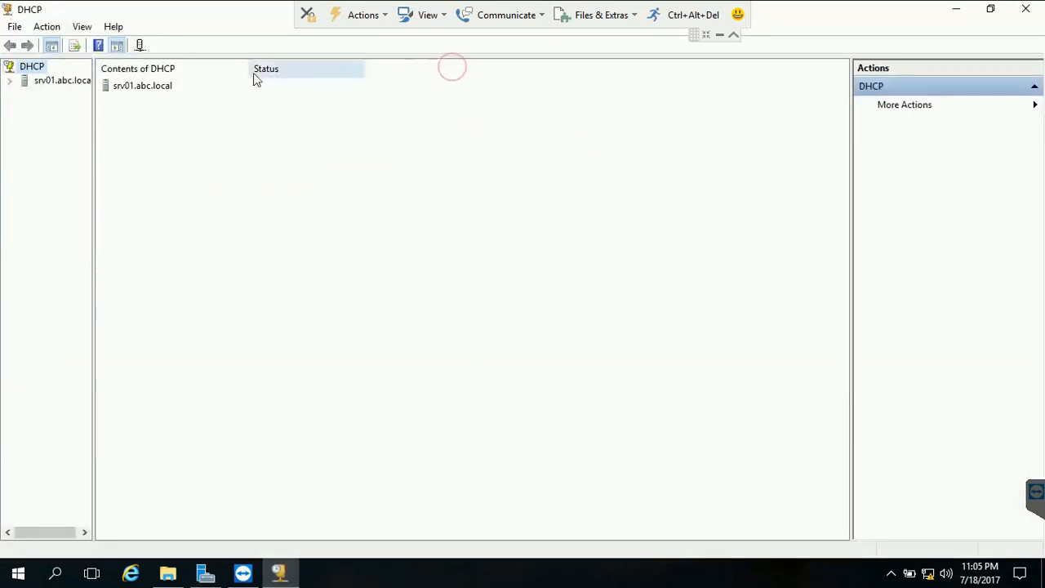
left_click_drag(93, 106, 233, 132)
left_click(9, 81)
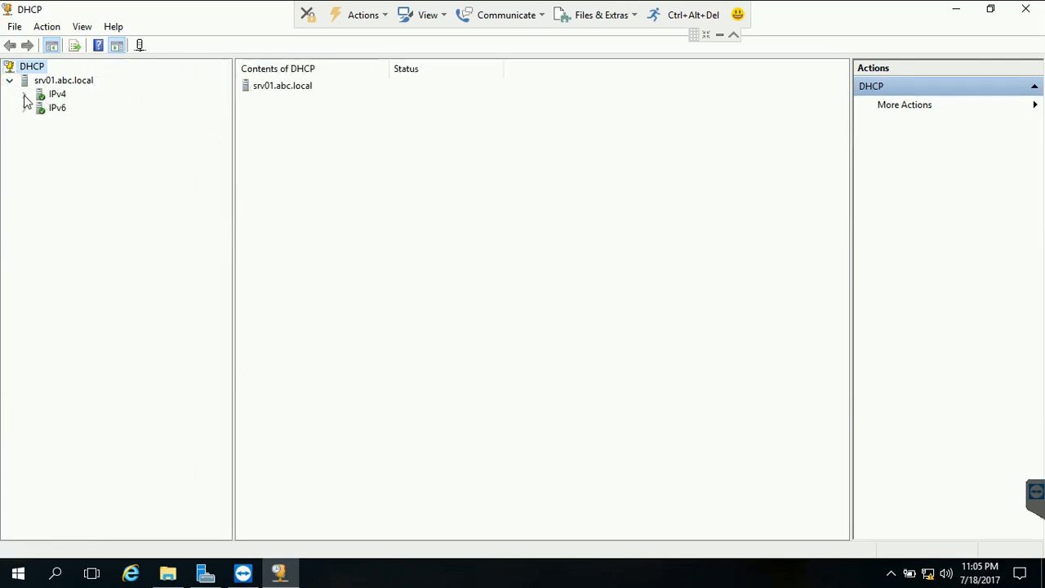
left_click(24, 94)
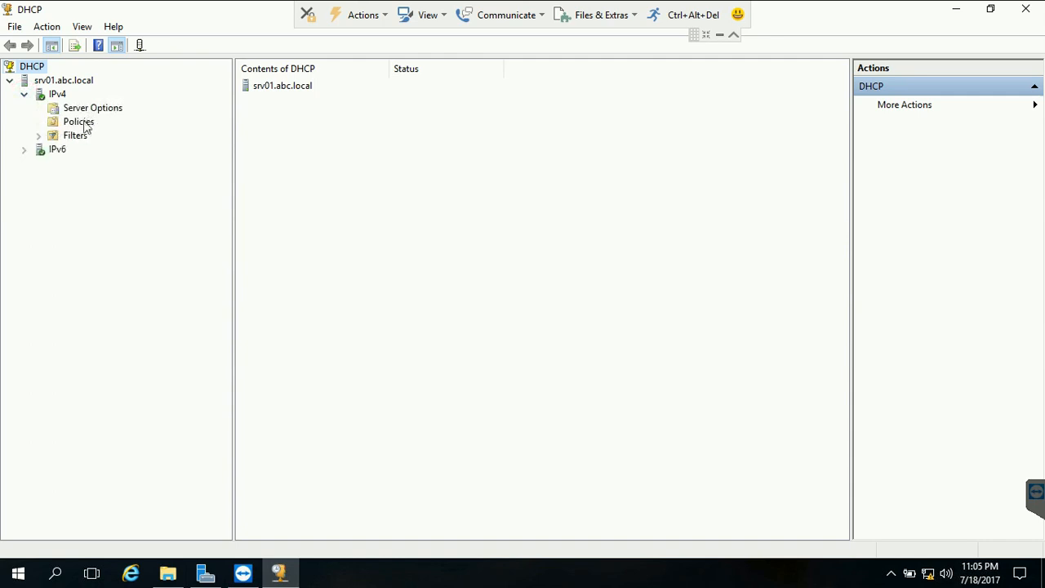
Look through the IPv4 Server Options, Policies, and the Allow and Deny filters
left_click(67, 111)
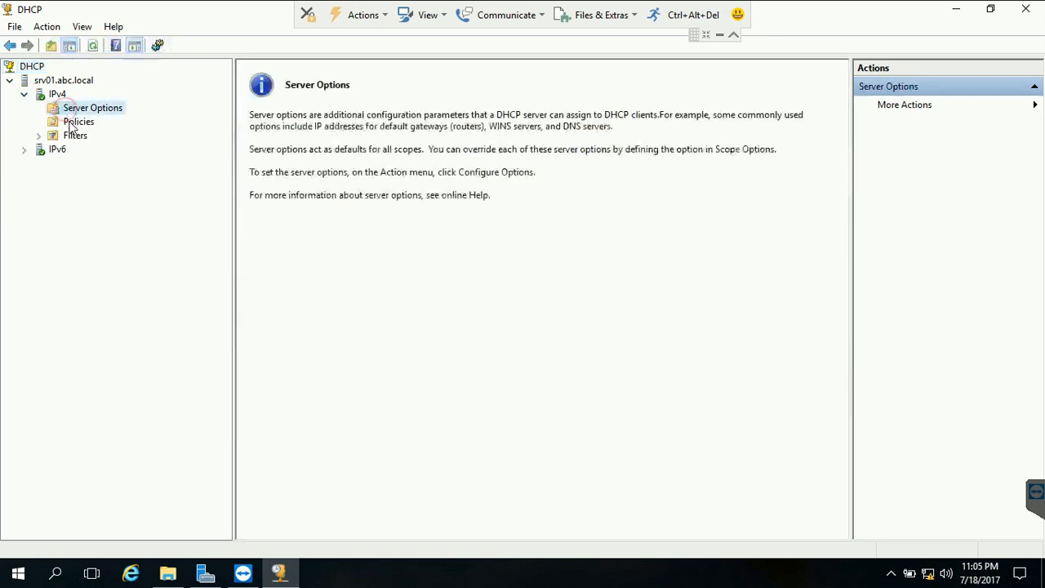
left_click(70, 123)
double_click(73, 137)
left_click(85, 150)
left_click(84, 164)
left_click(82, 110)
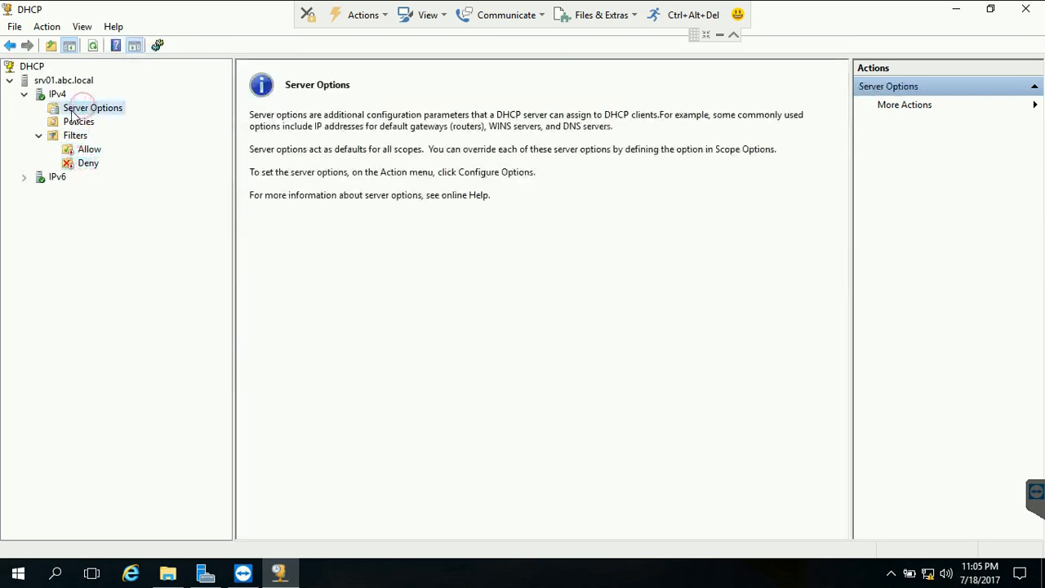
right_click(82, 110)
Start a new IPv4 scope, name it scope1, and continue to its IP address range
left_click(55, 96)
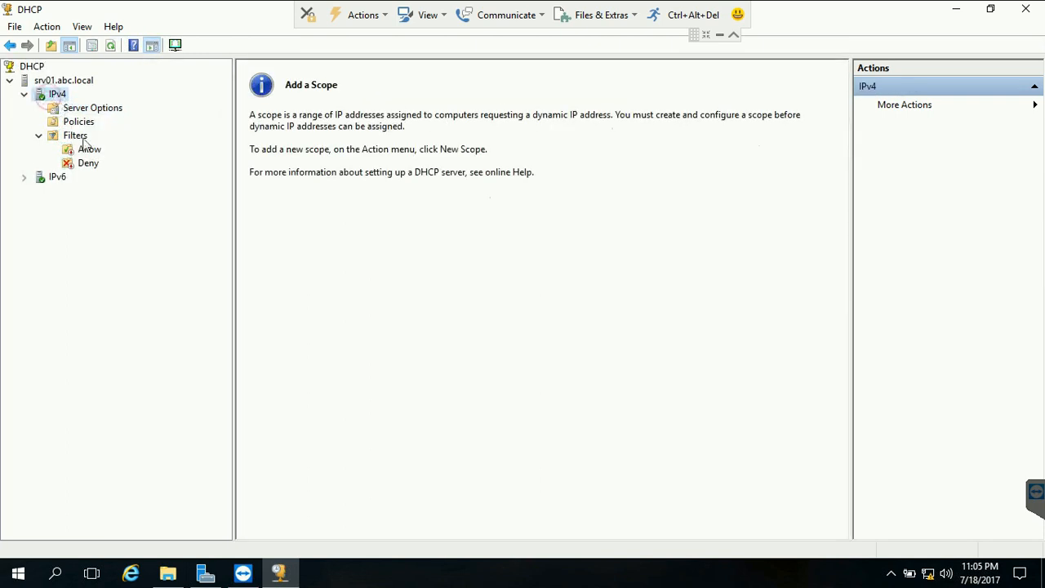
right_click(61, 97)
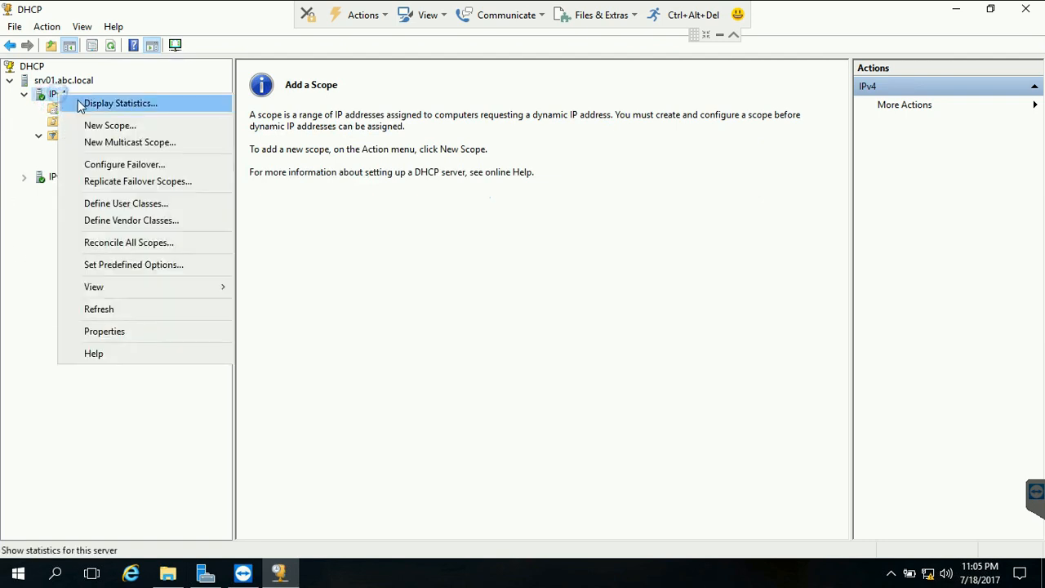
left_click(92, 124)
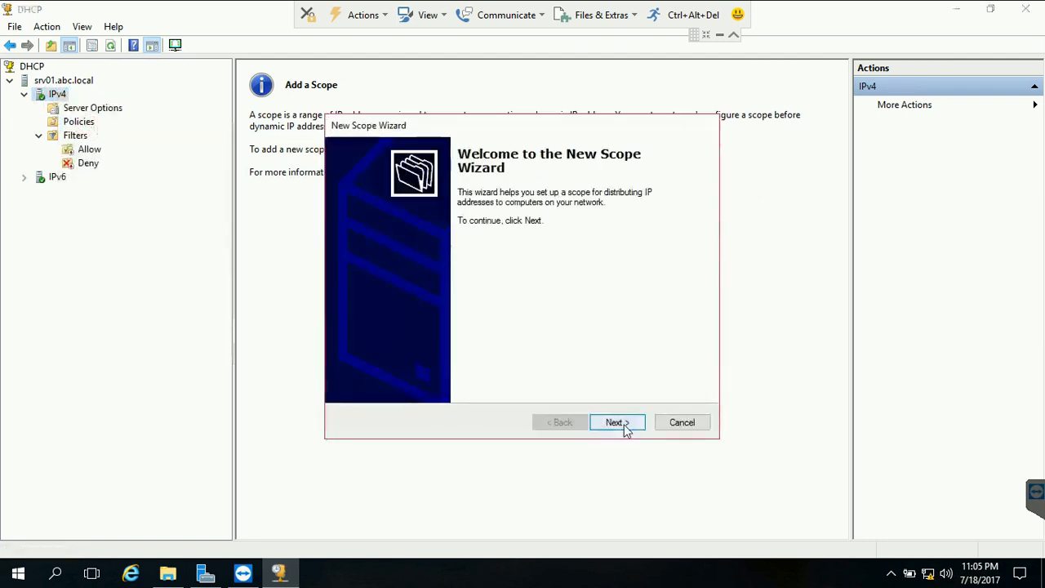
left_click(625, 423)
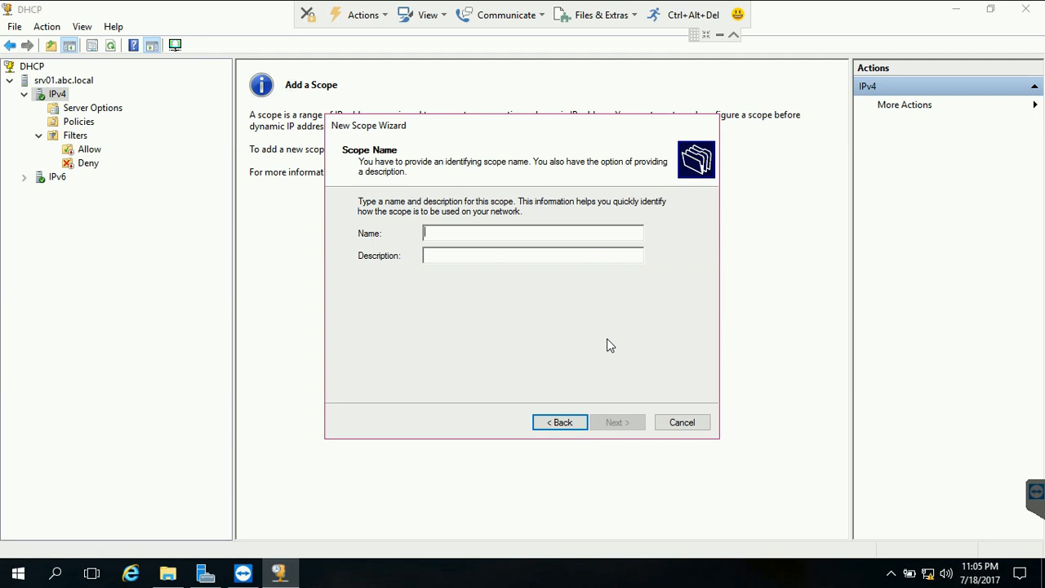
type("scope1")
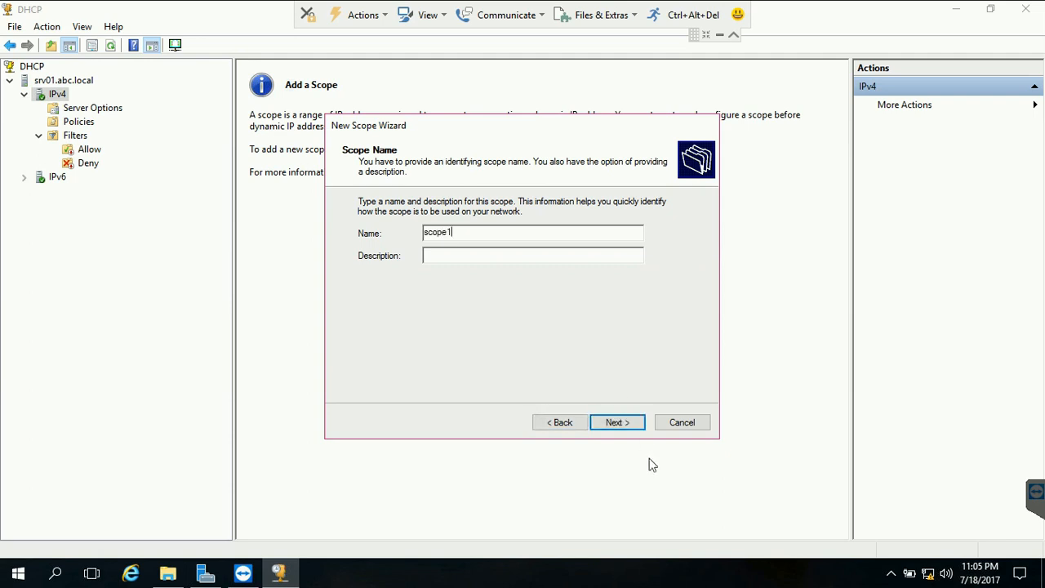
left_click(619, 423)
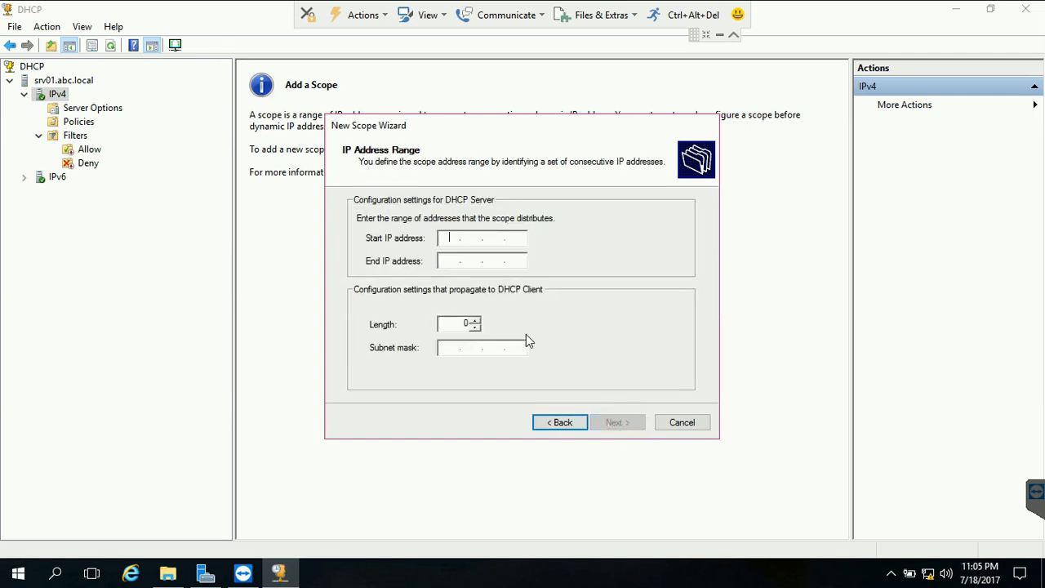
Set the scope's address range from 192.168.10.51 to 192.168.10.99 and continue to the exclusions
type("192.168.10.51")
key("Tab")
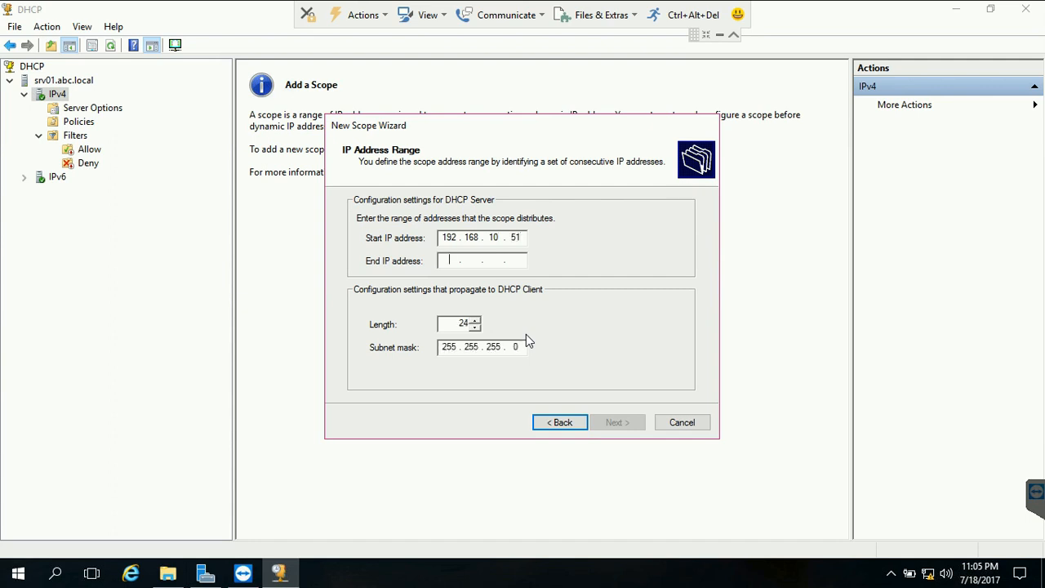
type("192 . 168 . ")
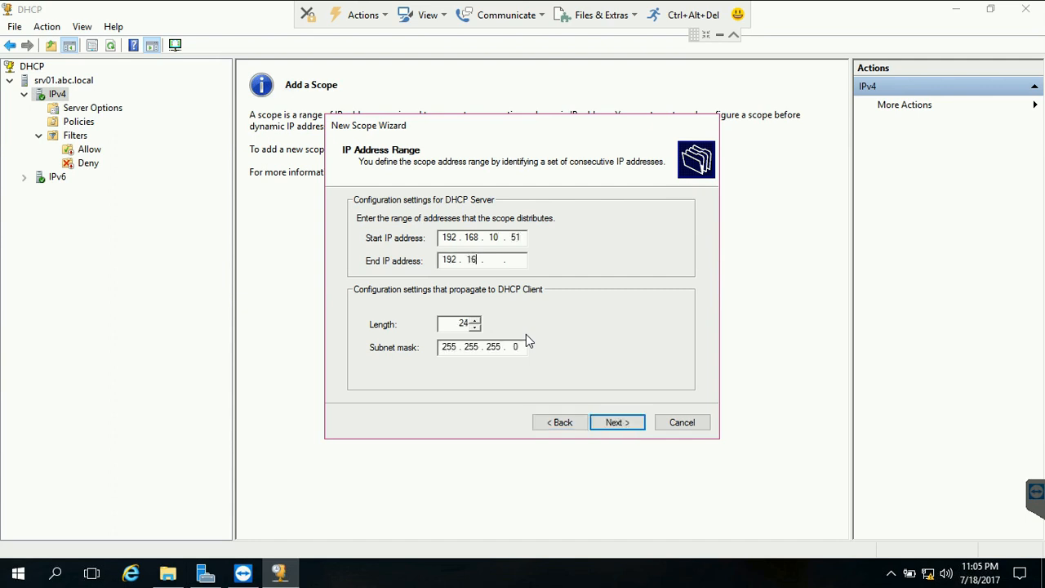
type("10 .")
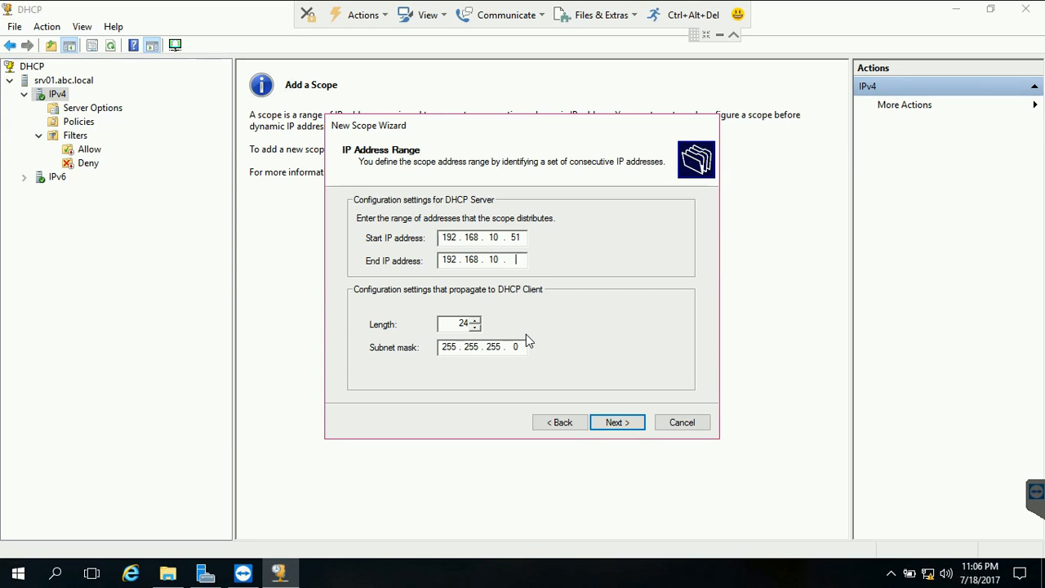
type("99")
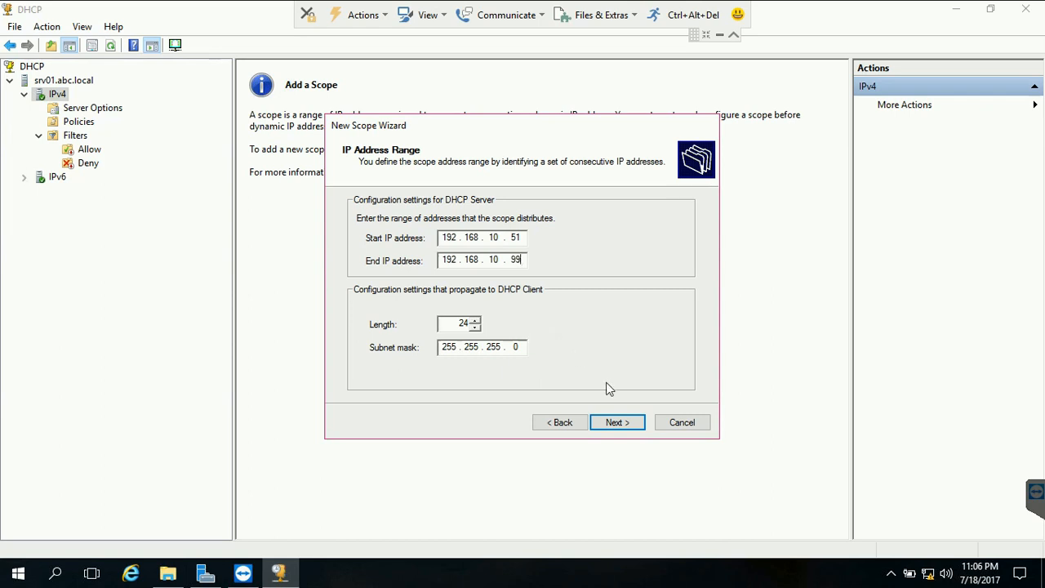
left_click(624, 426)
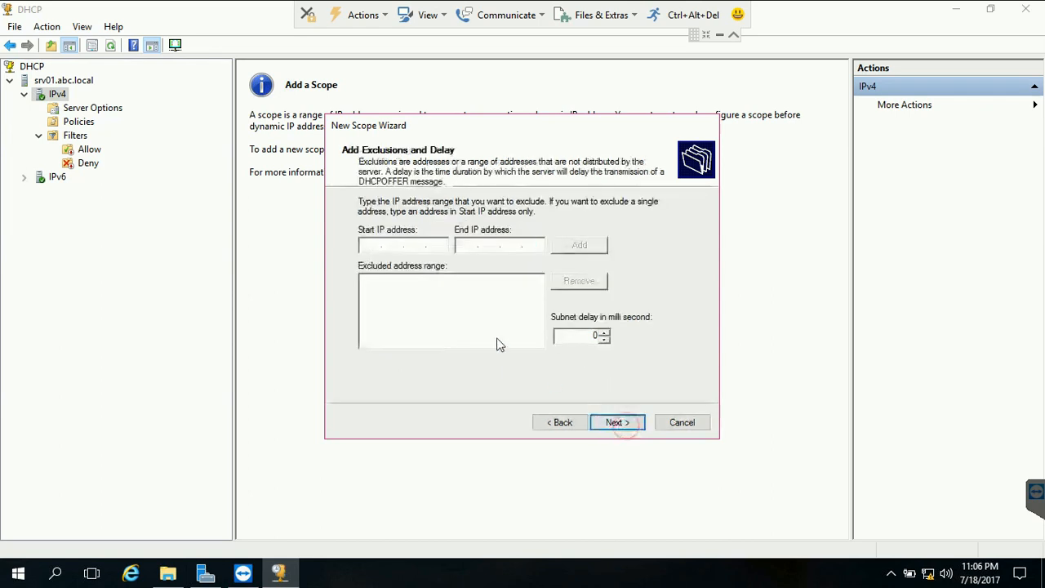
Exclude the single address 192.168.10.51 from the scope and continue to the lease duration
left_click(375, 247)
type("192 . 168")
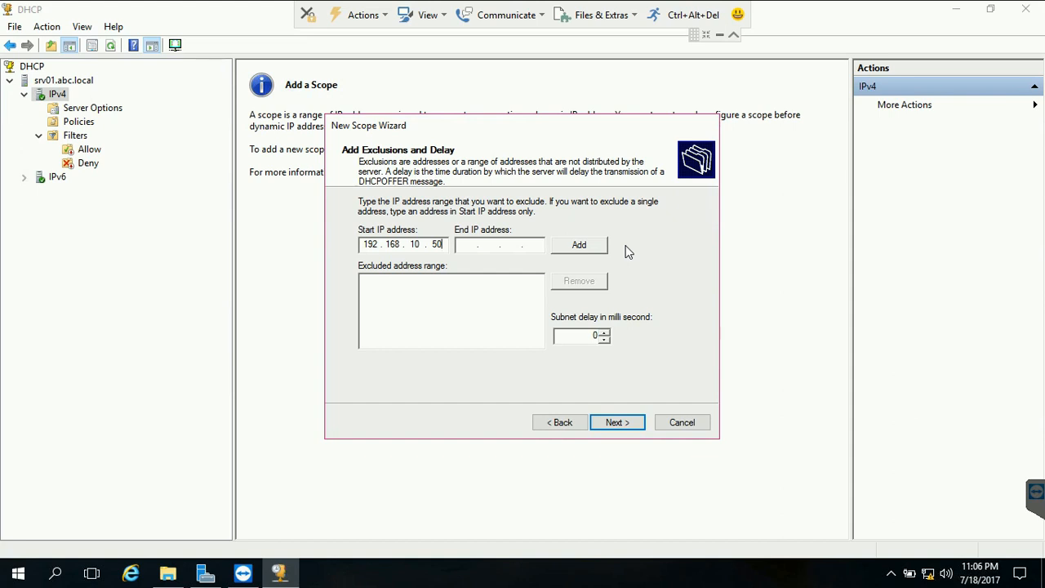
type("1")
left_click(472, 245)
left_click(580, 244)
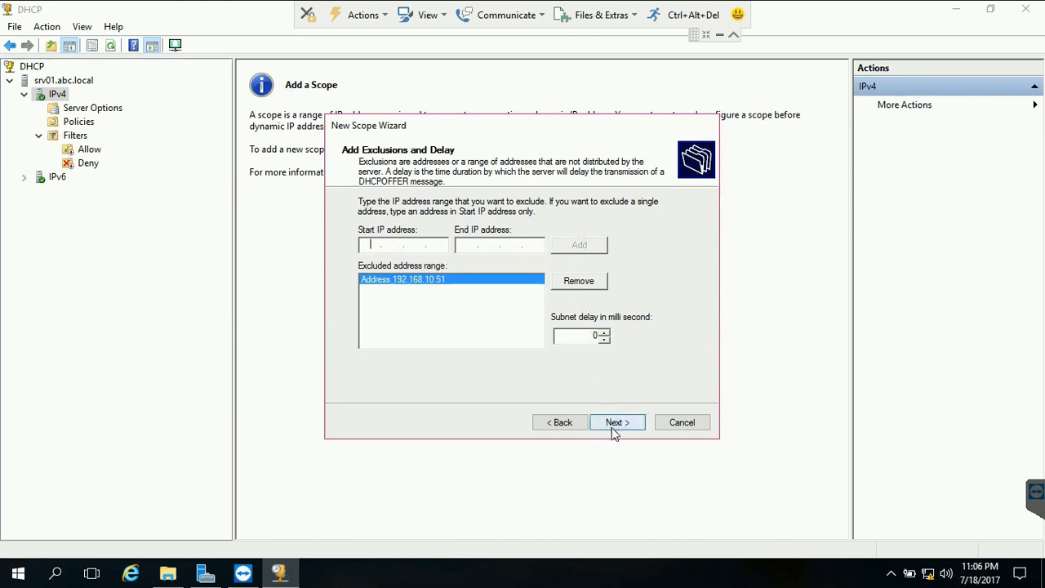
double_click(603, 337)
left_click(614, 421)
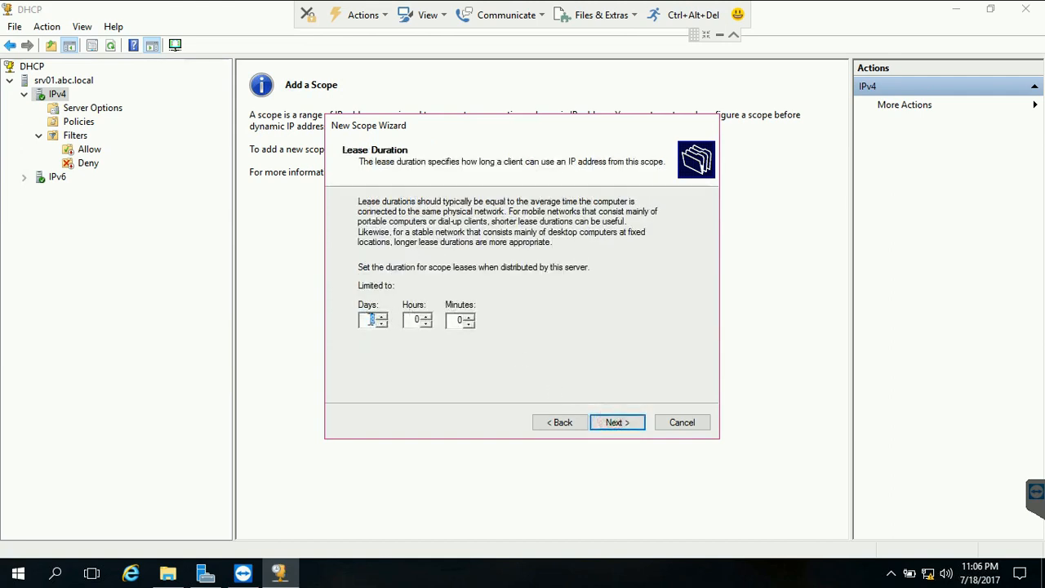
Set the scope's lease duration to 0 days and 3 minutes and continue to the DHCP options
double_click(373, 320)
type("0")
double_click(459, 320)
type("3")
left_click(608, 420)
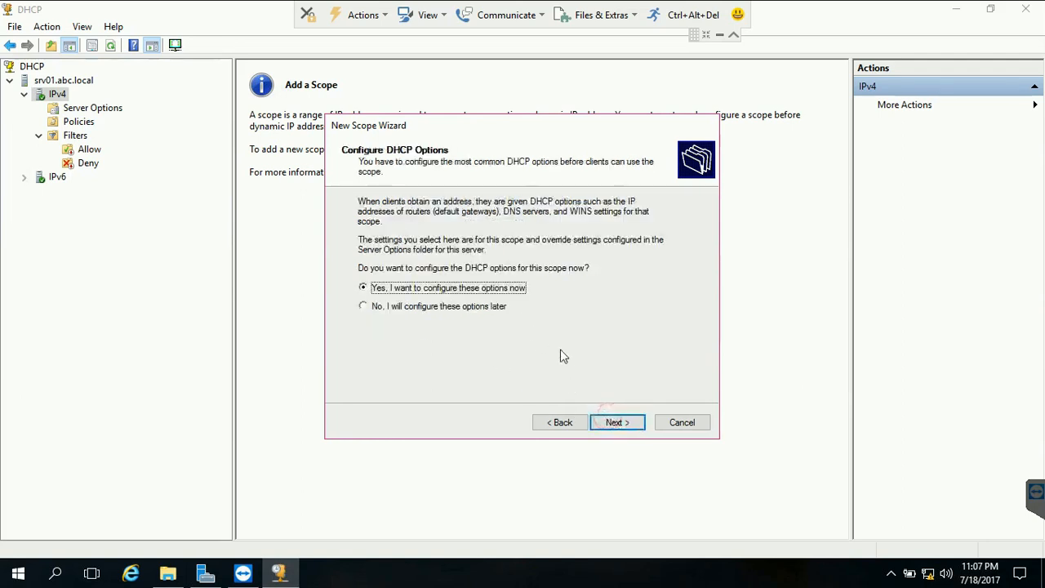
Choose to configure the DHCP options now and add 192.168.10.10 as the scope's default gateway
left_click(615, 422)
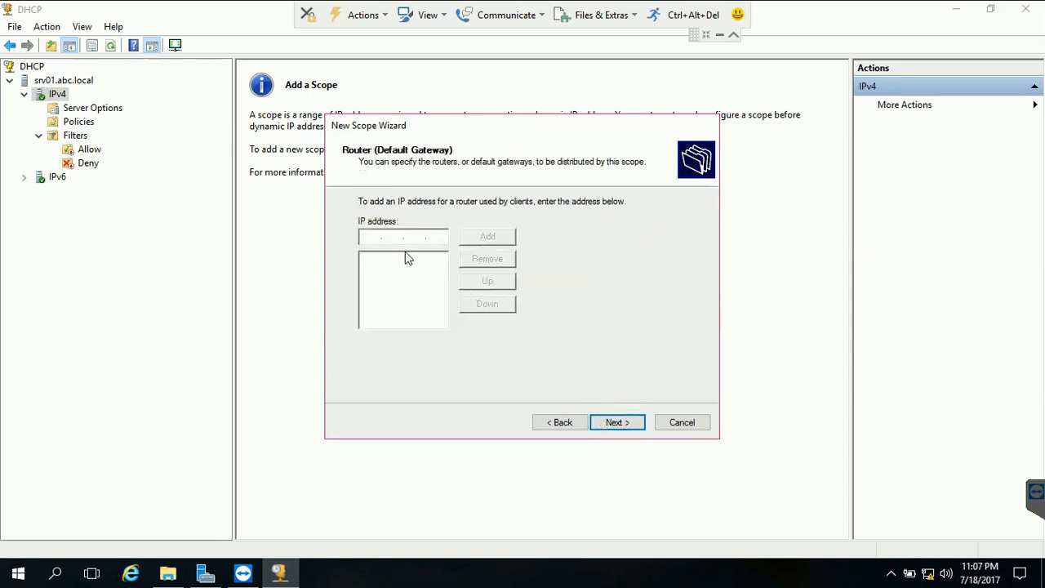
type("192.168.")
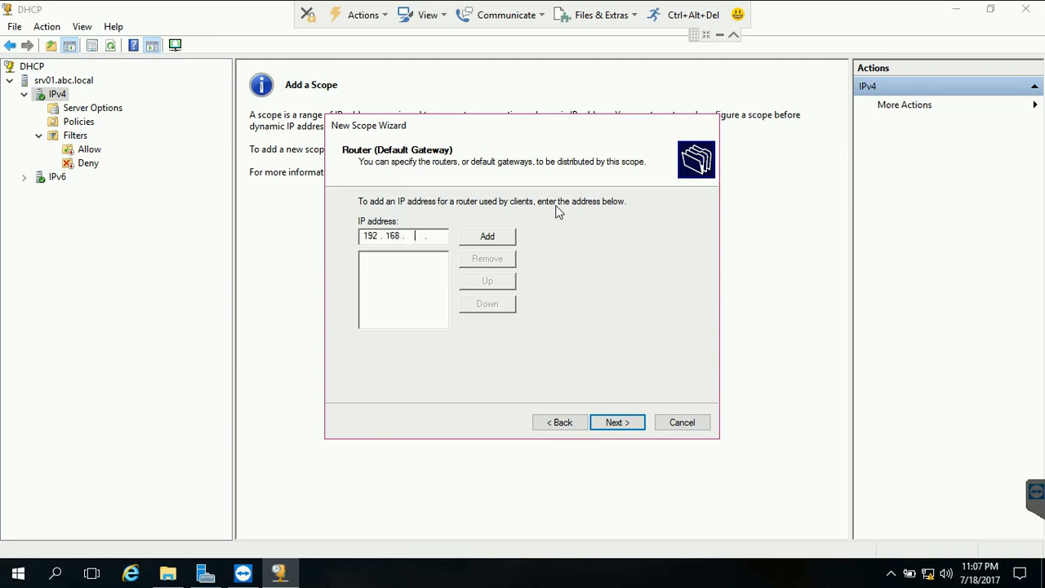
type("10.10")
left_click(505, 236)
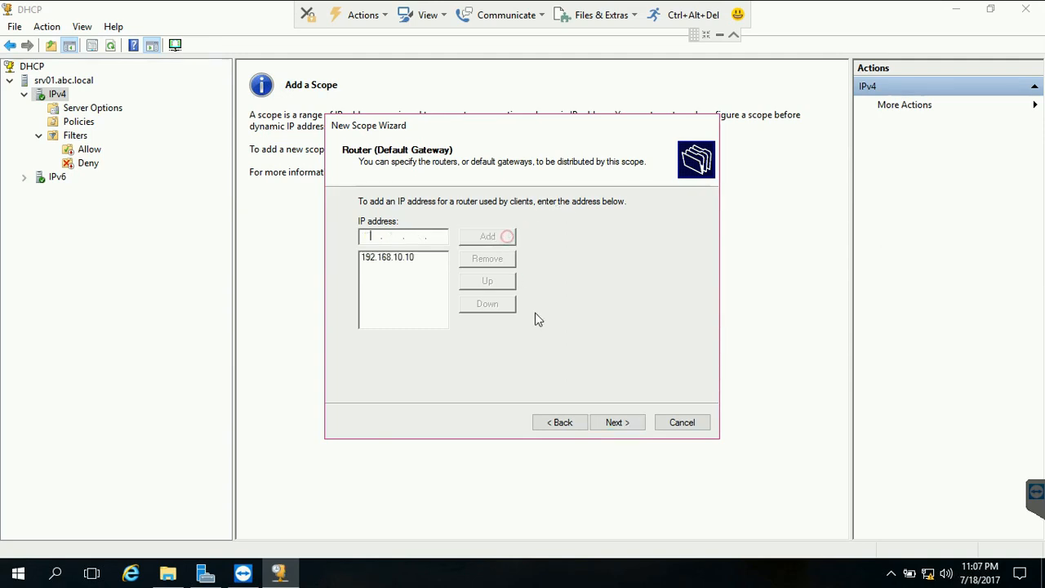
left_click(613, 422)
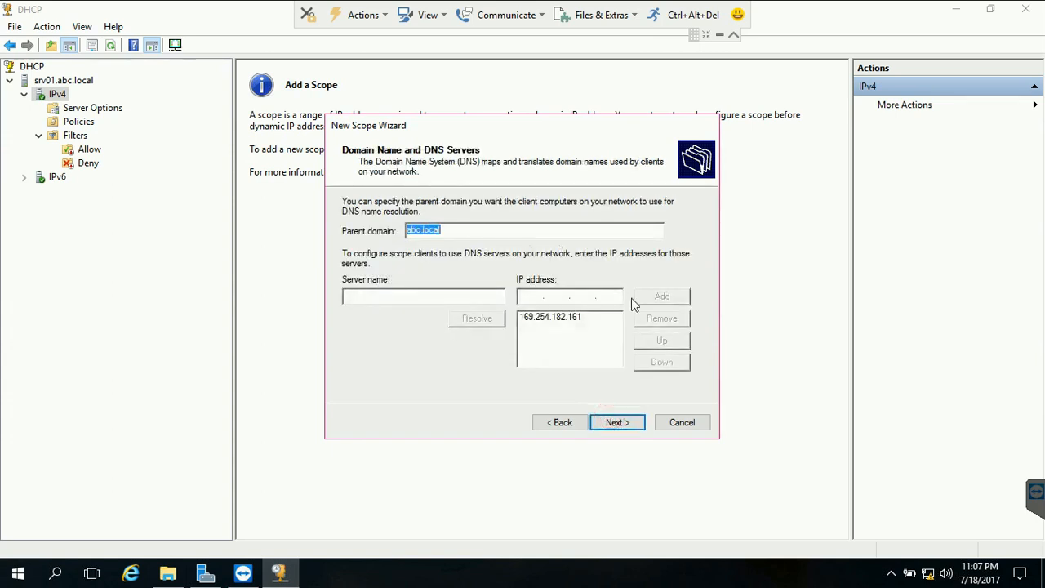
Add 192.168.10.1 as a DNS server address for the scope, with abc.local as the server name
left_click(445, 293)
type("abc.local")
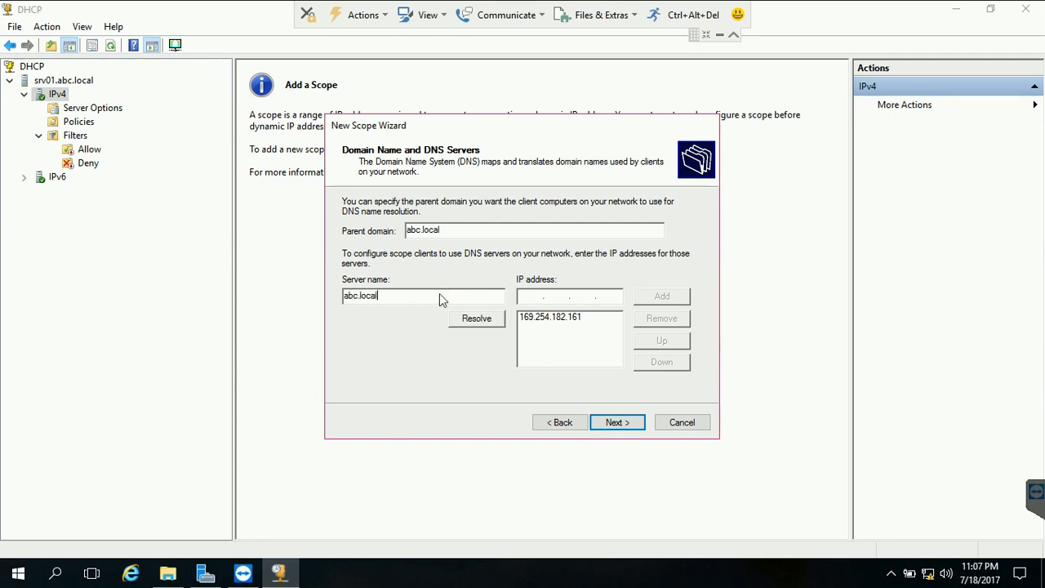
left_click(530, 296)
type("192.168.10.1")
left_click(662, 297)
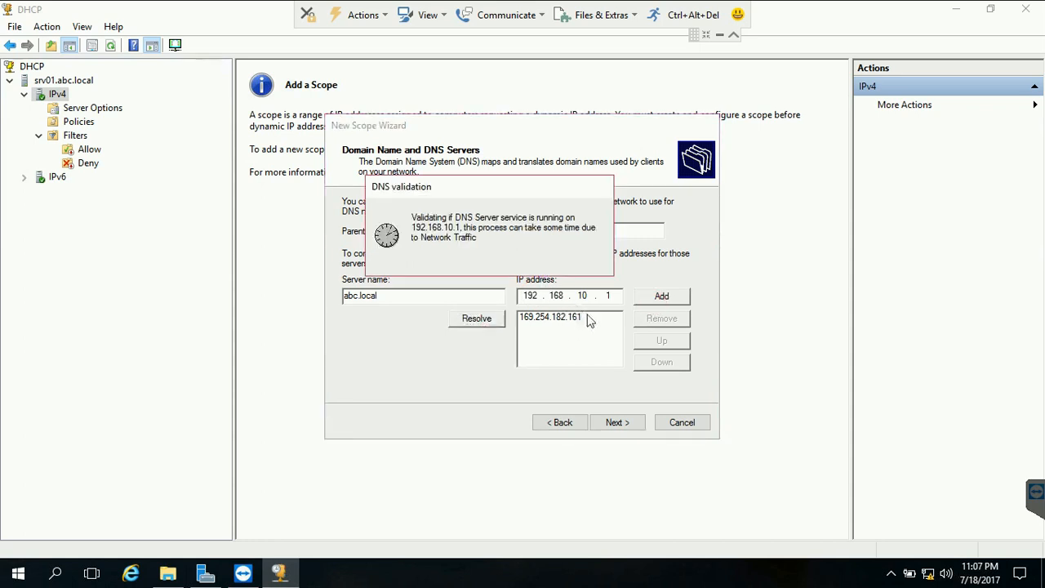
Remove 169.254.182.161 from the scope's DNS server addresses and continue to the WINS settings
left_click(556, 318)
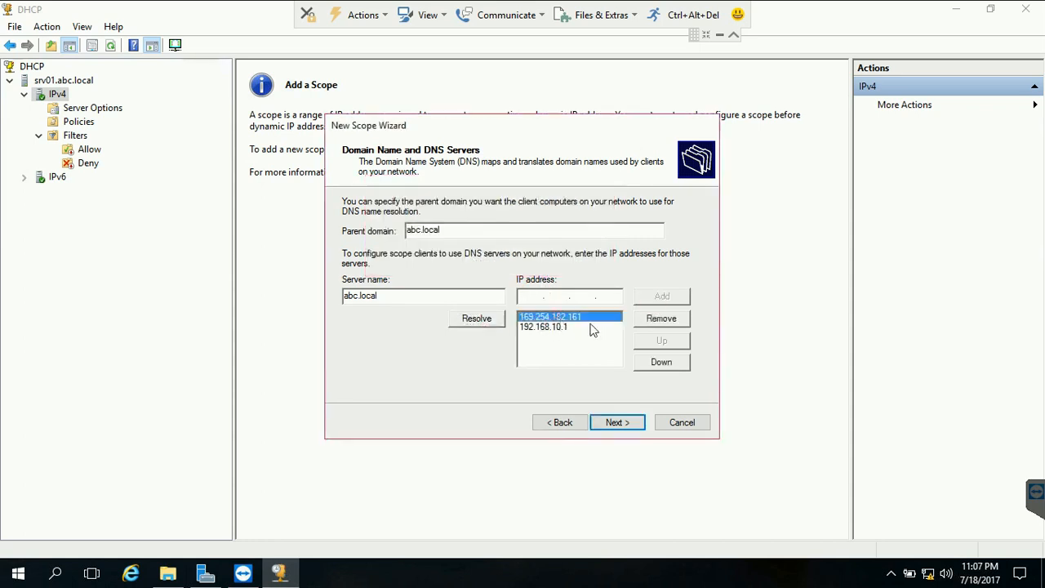
left_click(663, 320)
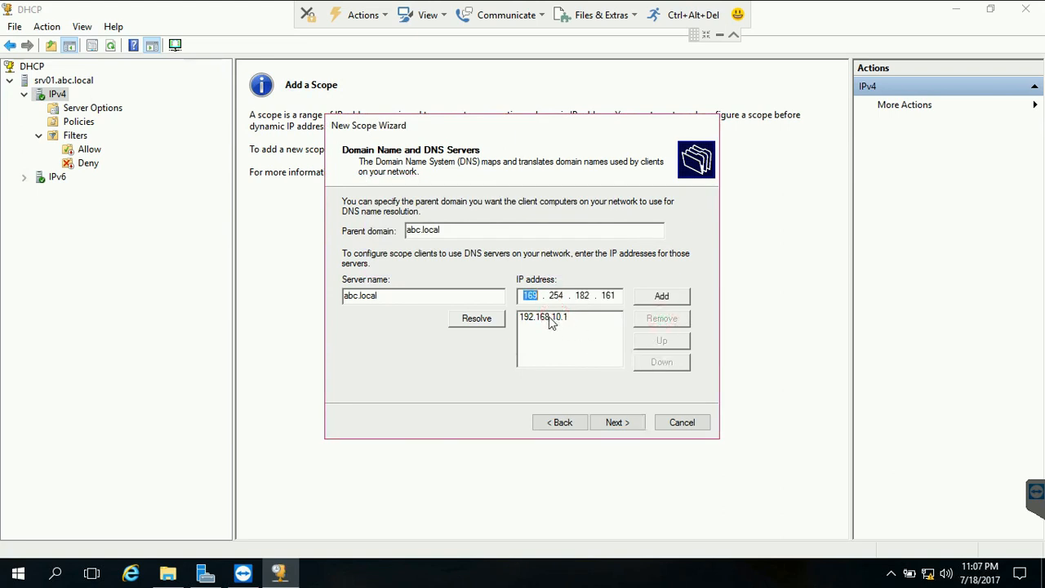
left_click(550, 320)
left_click(616, 422)
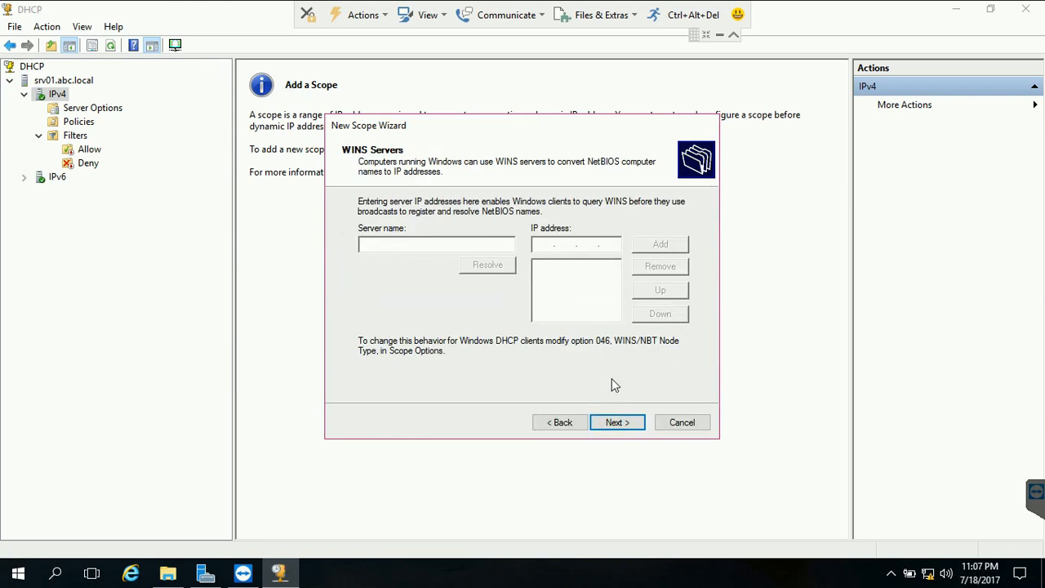
Leave the WINS servers empty, choose to activate the scope now, and finish the New Scope Wizard
left_click(625, 428)
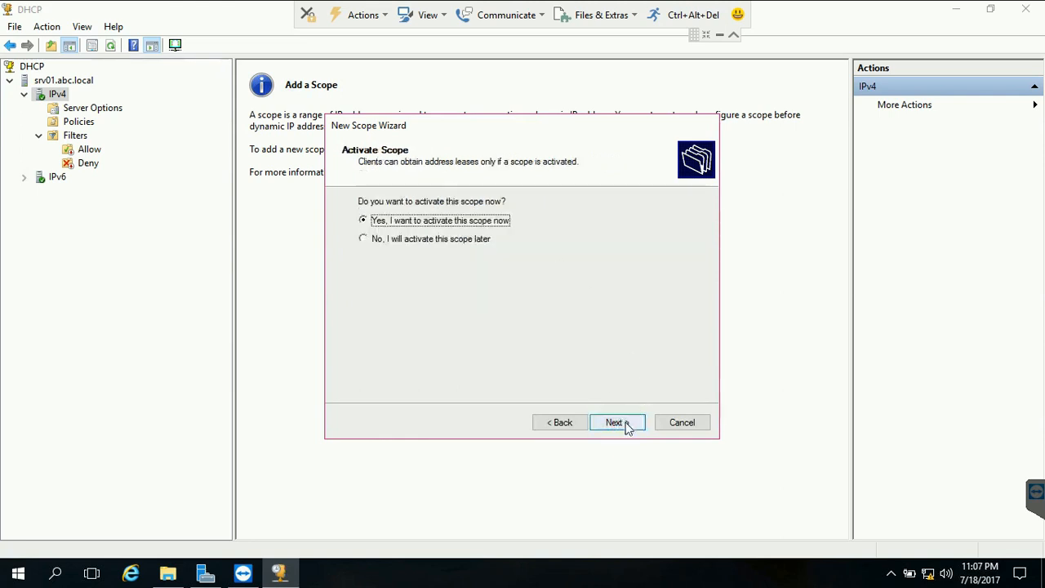
left_click(625, 425)
left_click(613, 424)
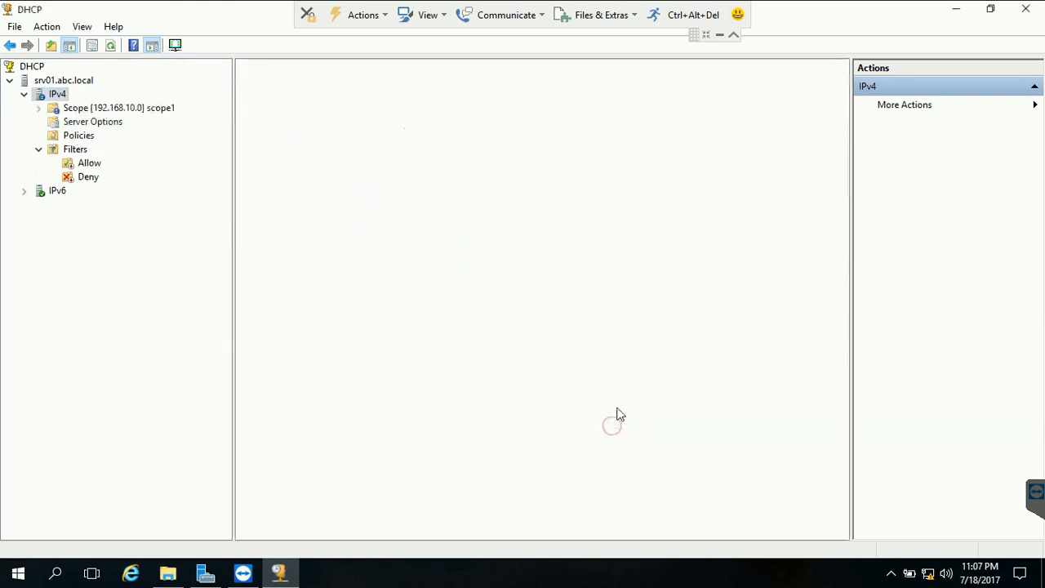
Check the contents of the new scope1 and refresh the IPv4 node in the DHCP console
double_click(142, 110)
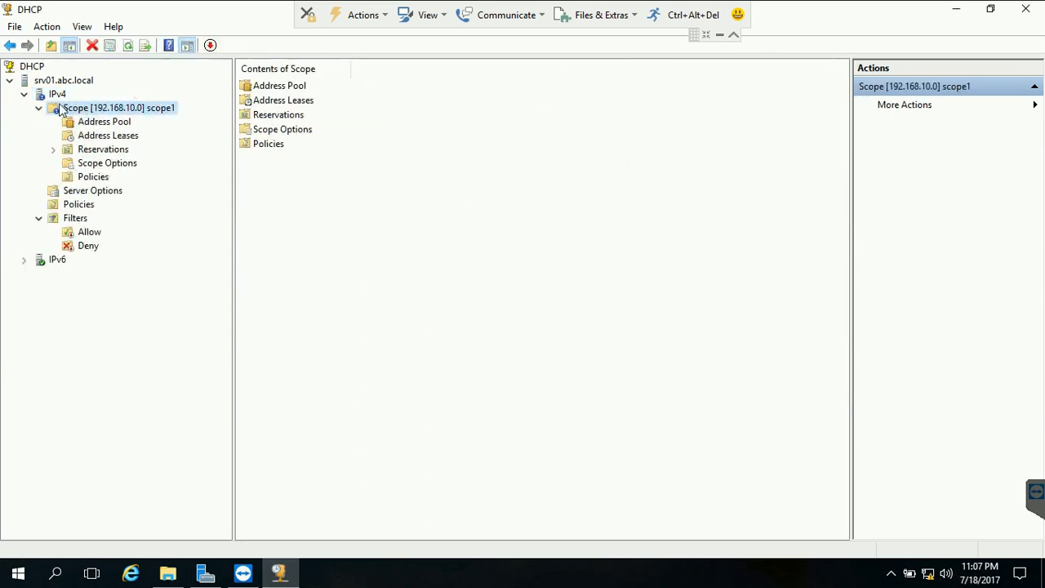
left_click(39, 108)
left_click(127, 46)
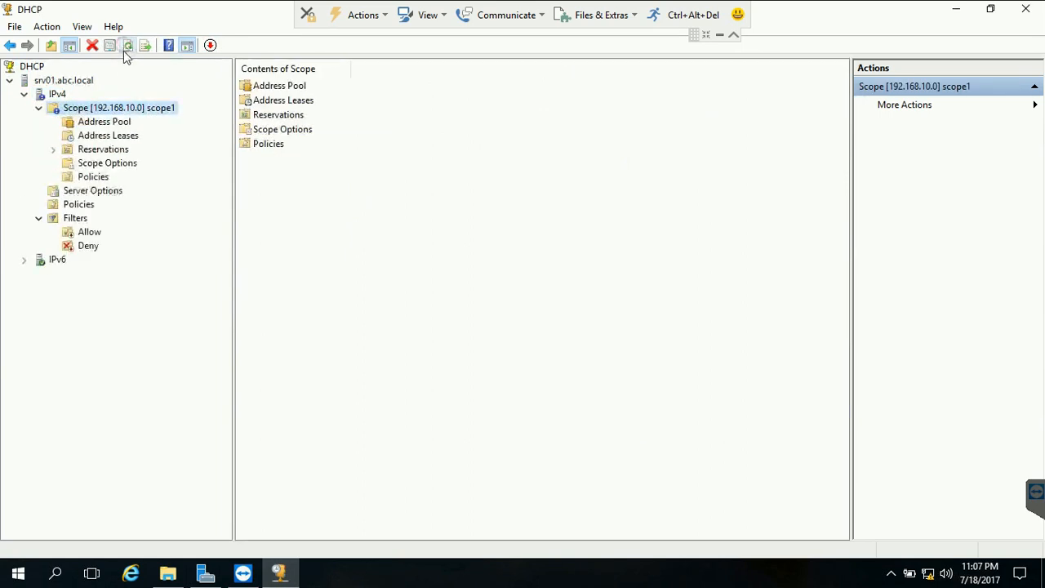
left_click(38, 108)
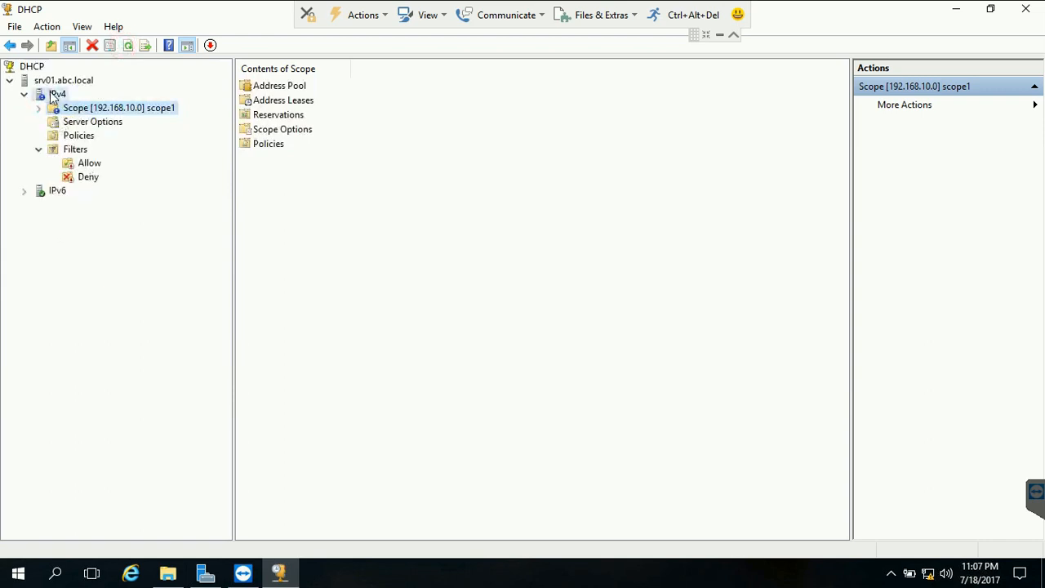
left_click(50, 96)
right_click(49, 97)
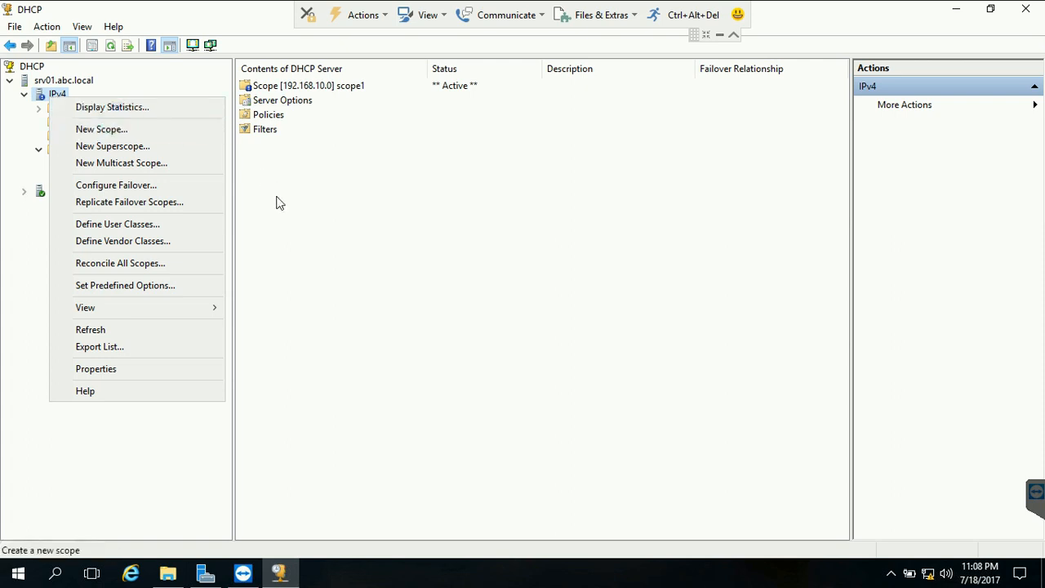
left_click(137, 329)
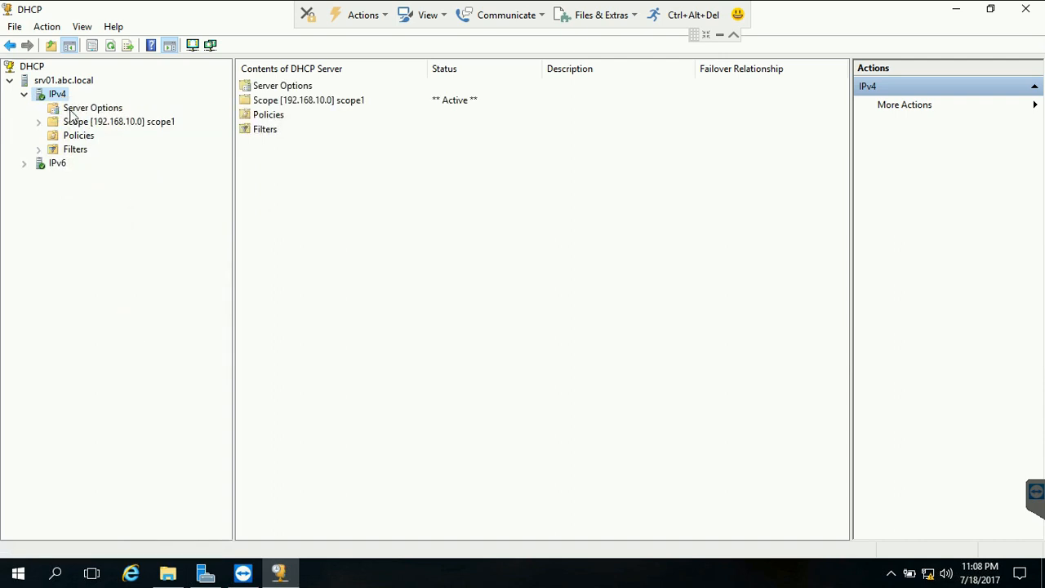
Review the IPv4 Server Options and the Address Pool and Address Leases of scope1
left_click(70, 109)
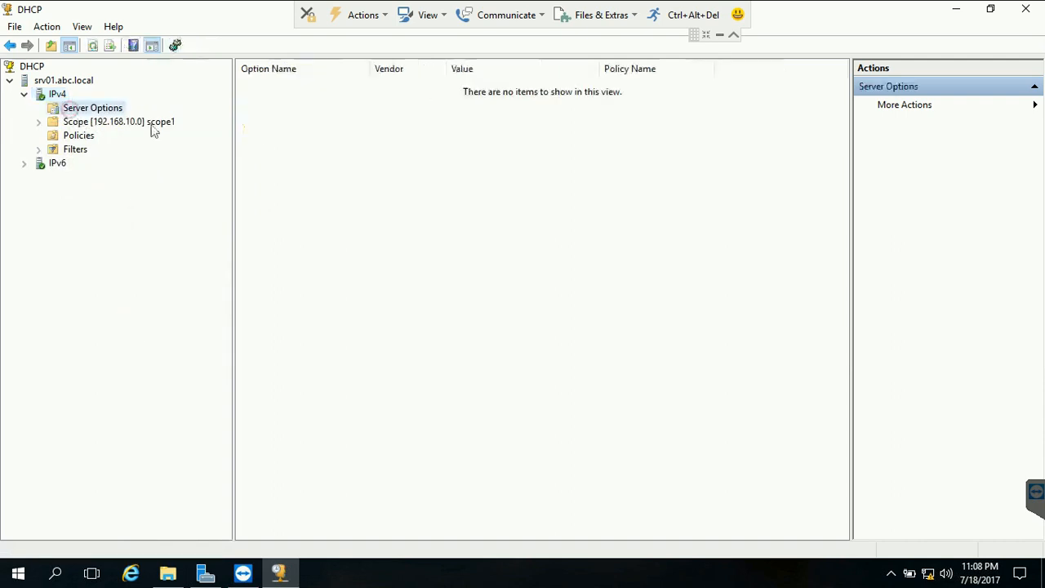
double_click(88, 121)
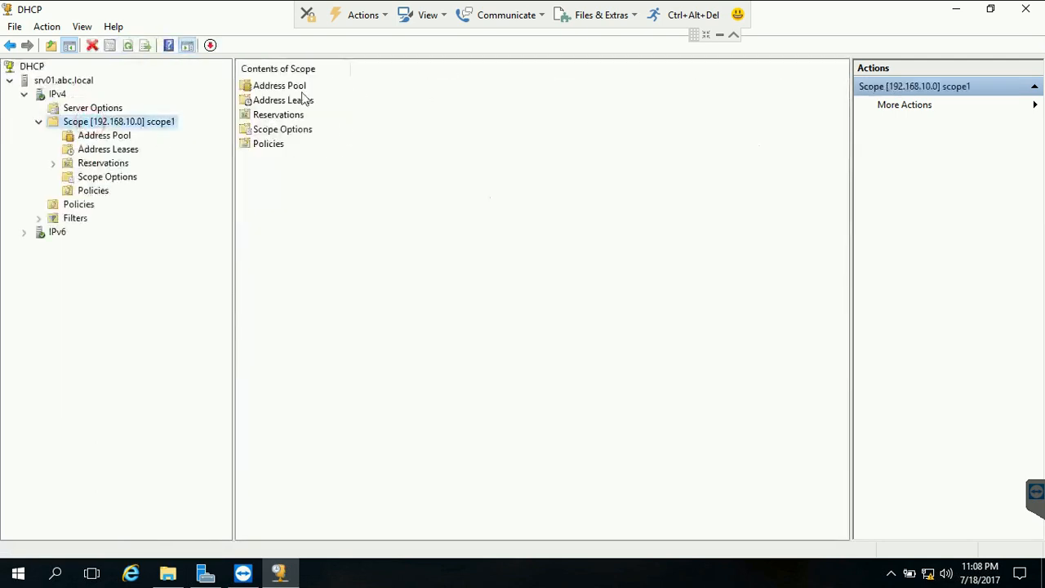
double_click(278, 86)
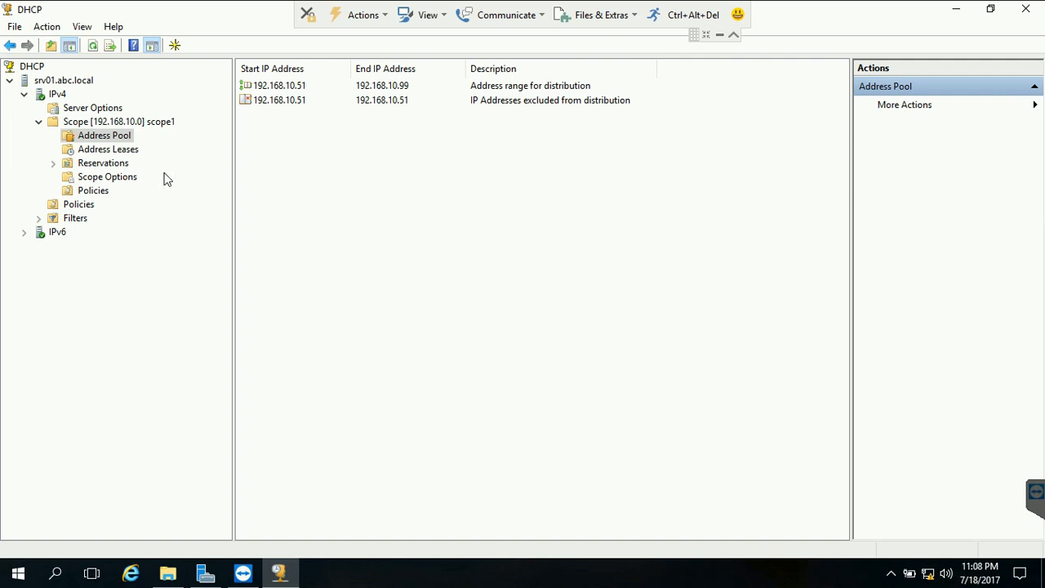
left_click(108, 149)
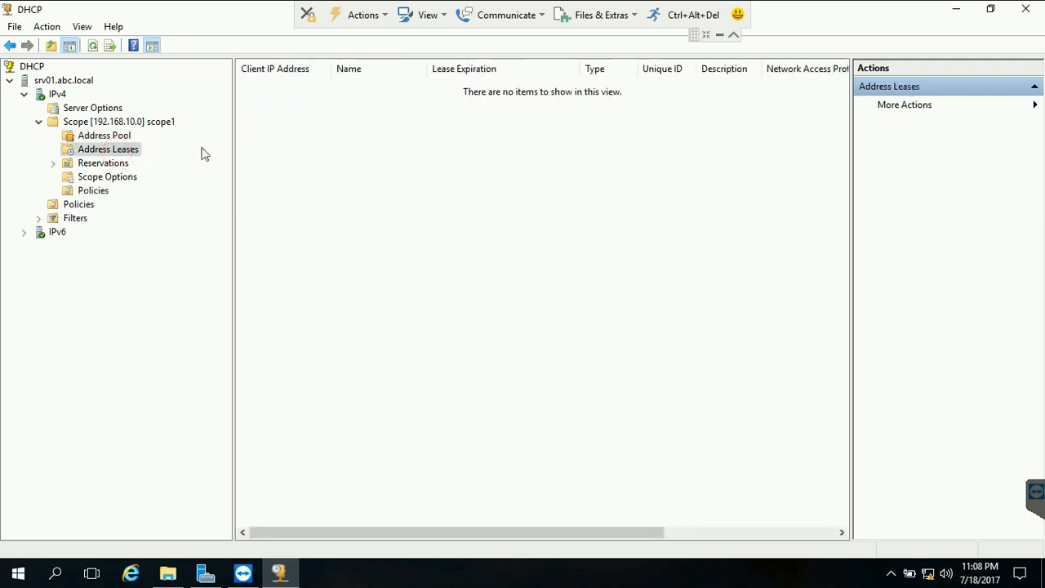
Minimize the remote server session and show the SERVER2012 virtual machine in full screen
left_click(718, 34)
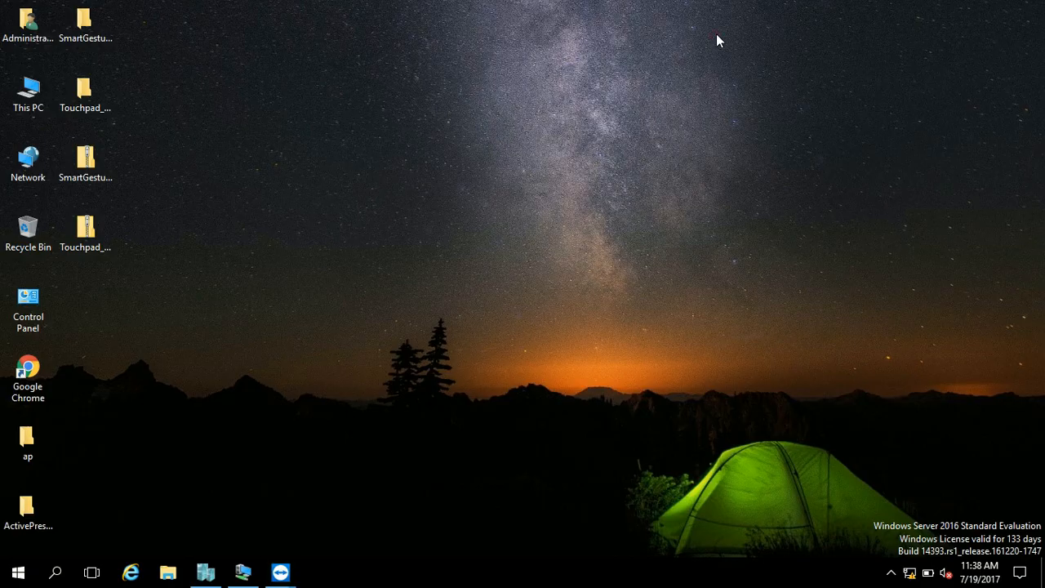
left_click(243, 572)
left_click(163, 24)
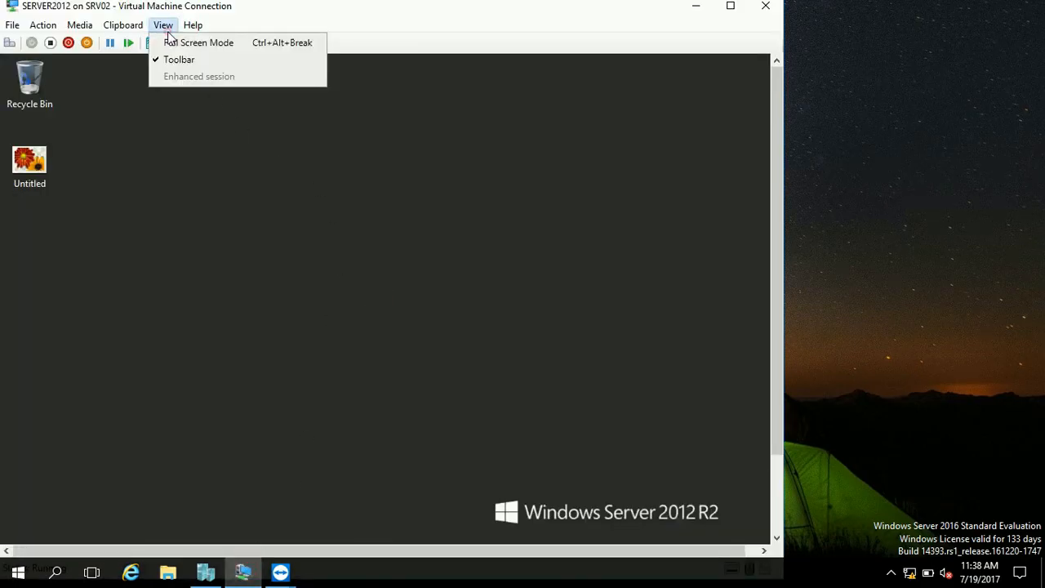
left_click(171, 43)
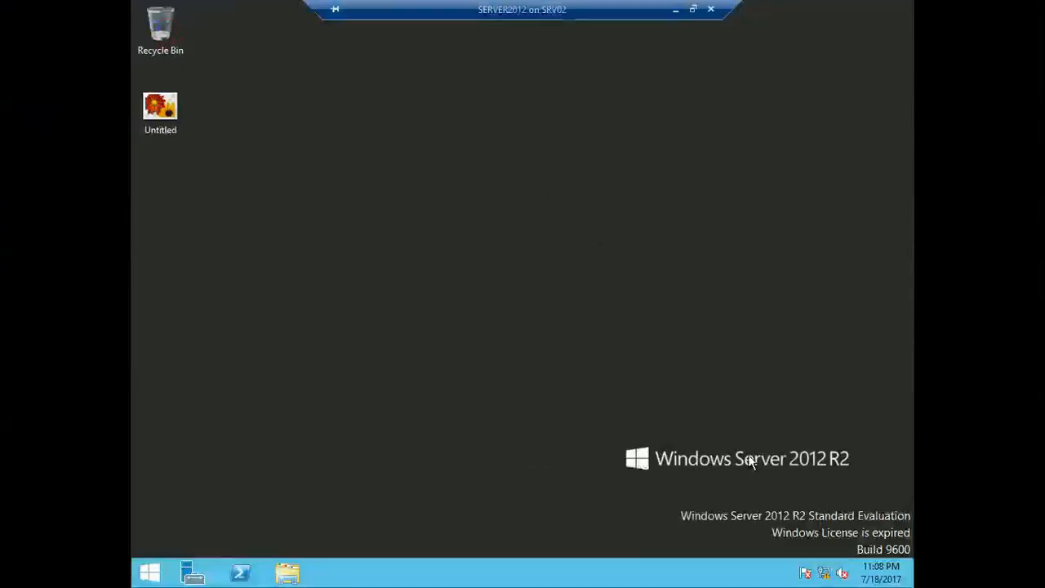
Open Network and Sharing Center on the virtual machine and check the Ethernet connection details, including its IPv4 address
right_click(824, 575)
left_click(805, 565)
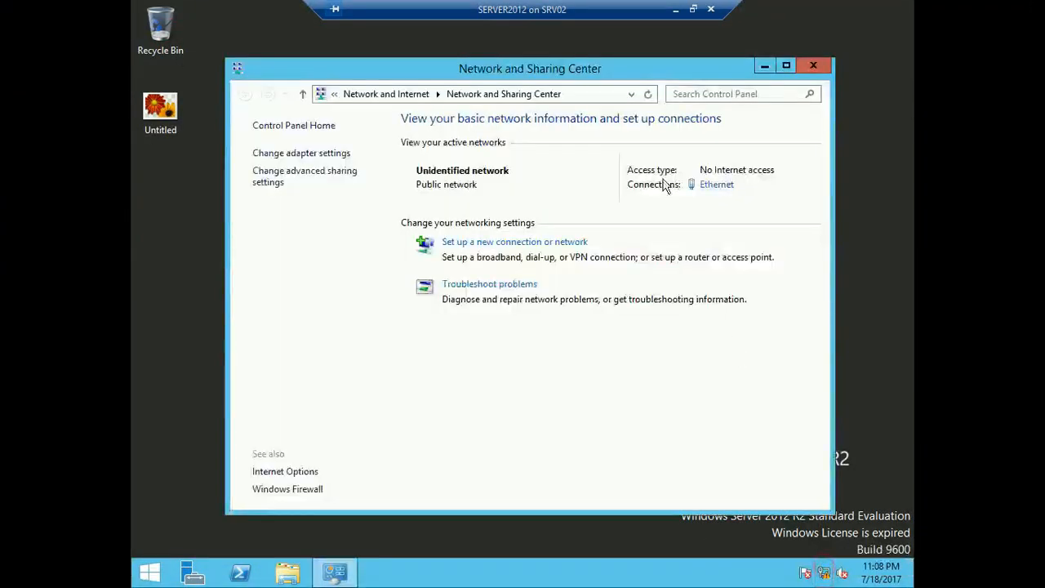
left_click(727, 187)
left_click(446, 279)
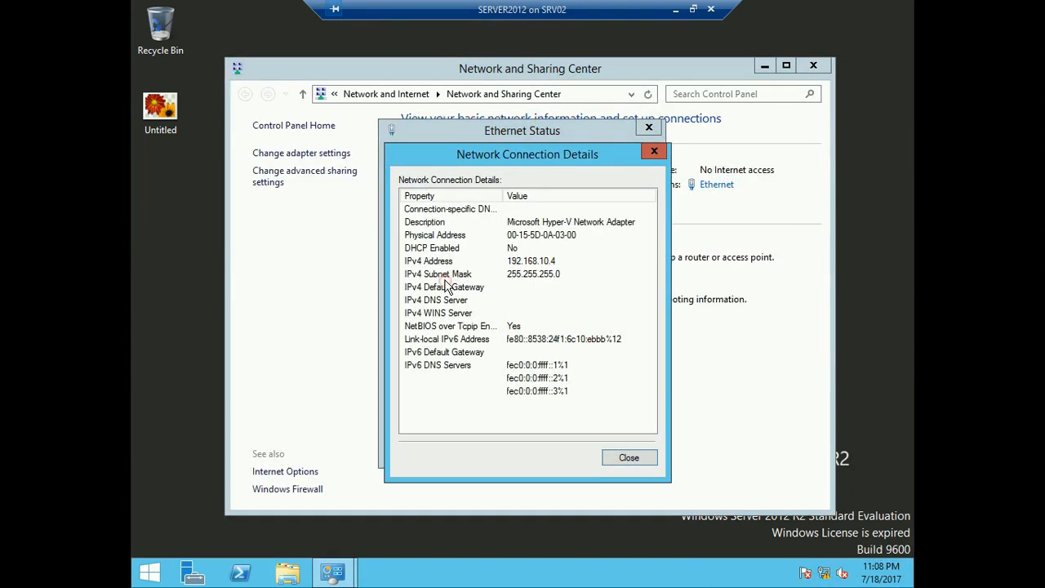
left_click(555, 261)
left_click(628, 457)
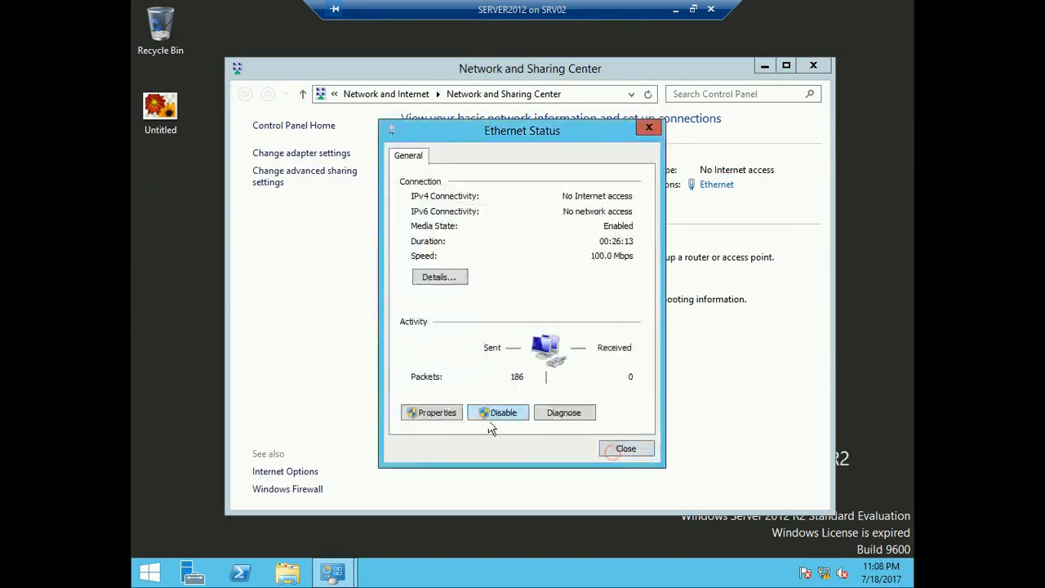
Set the Ethernet adapter's IPv4 properties to obtain the IP and DNS server addresses automatically, and allow device discovery on the abc.local network
left_click(433, 412)
double_click(522, 353)
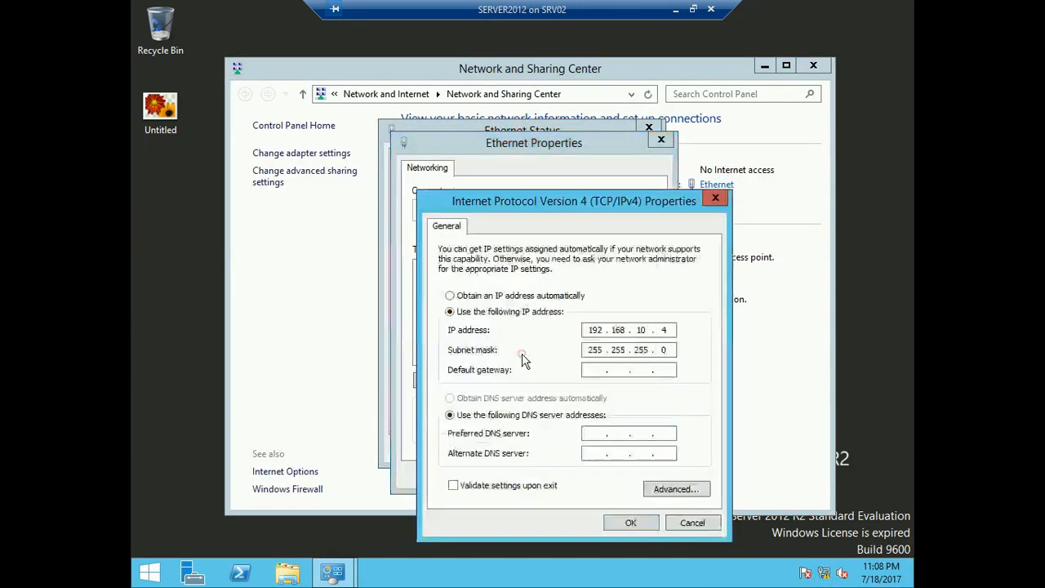
left_click(541, 296)
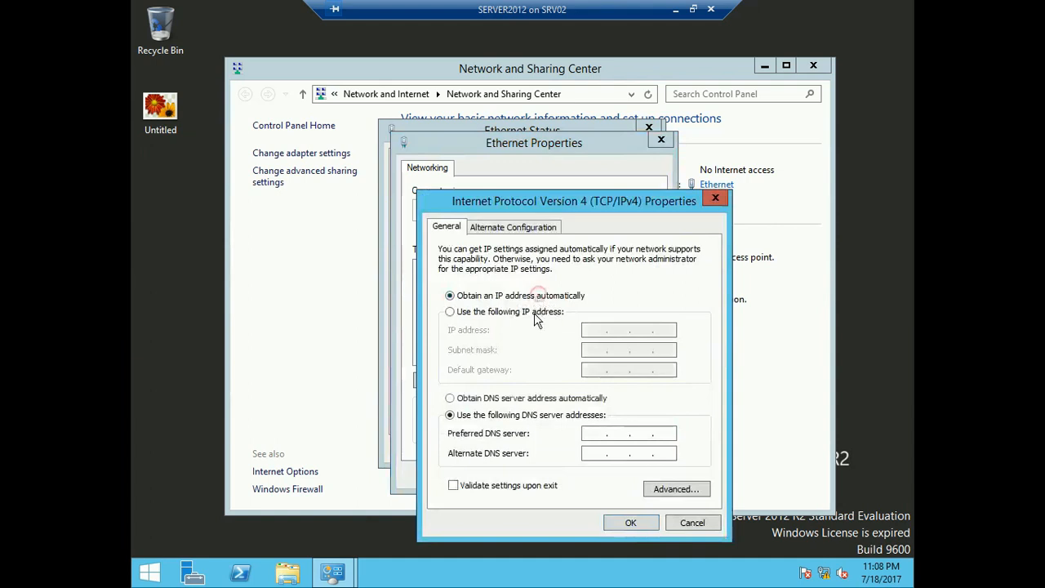
left_click(541, 400)
left_click(625, 523)
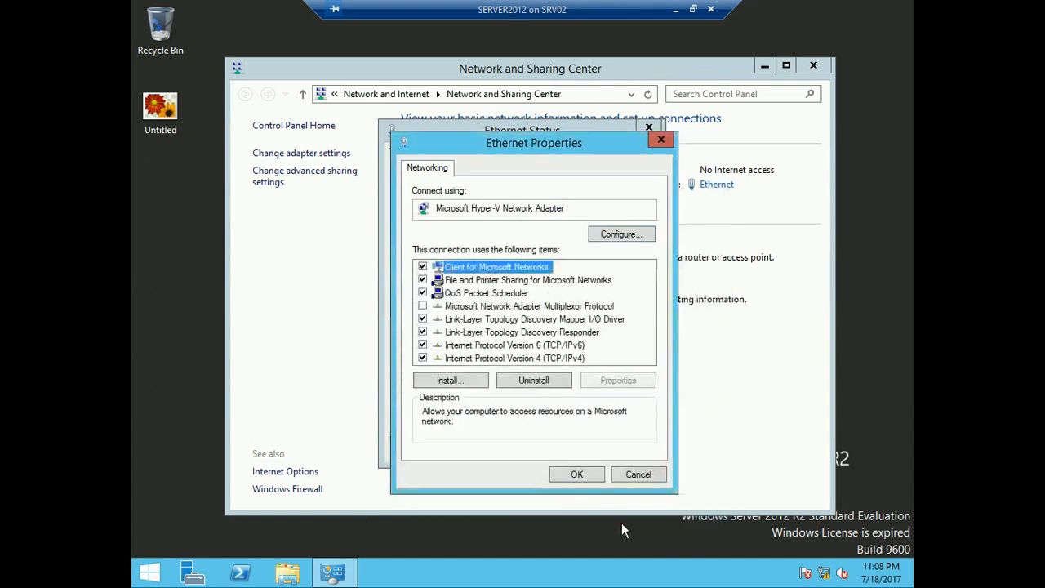
left_click(588, 476)
left_click(605, 446)
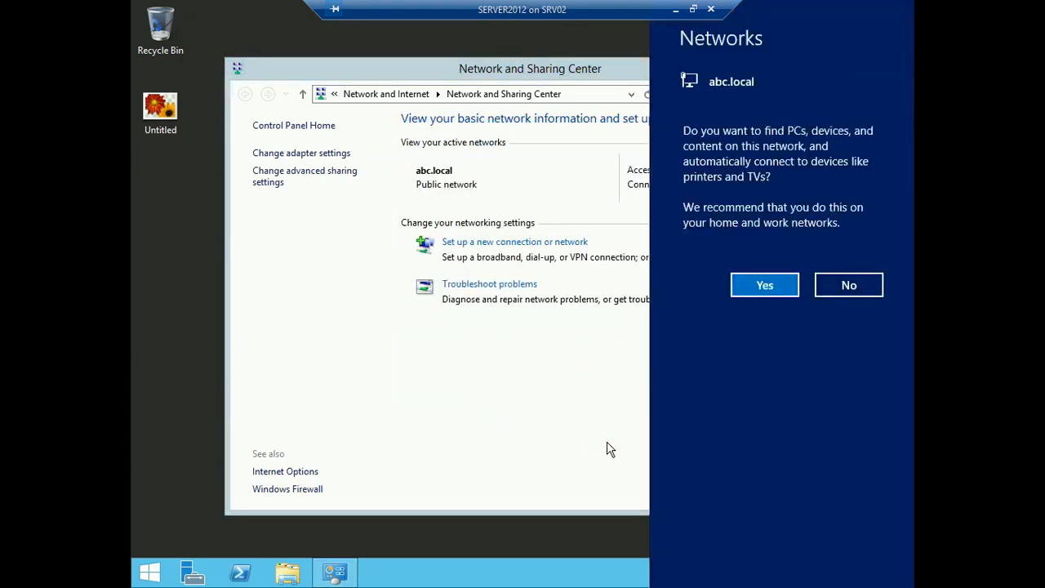
left_click(762, 286)
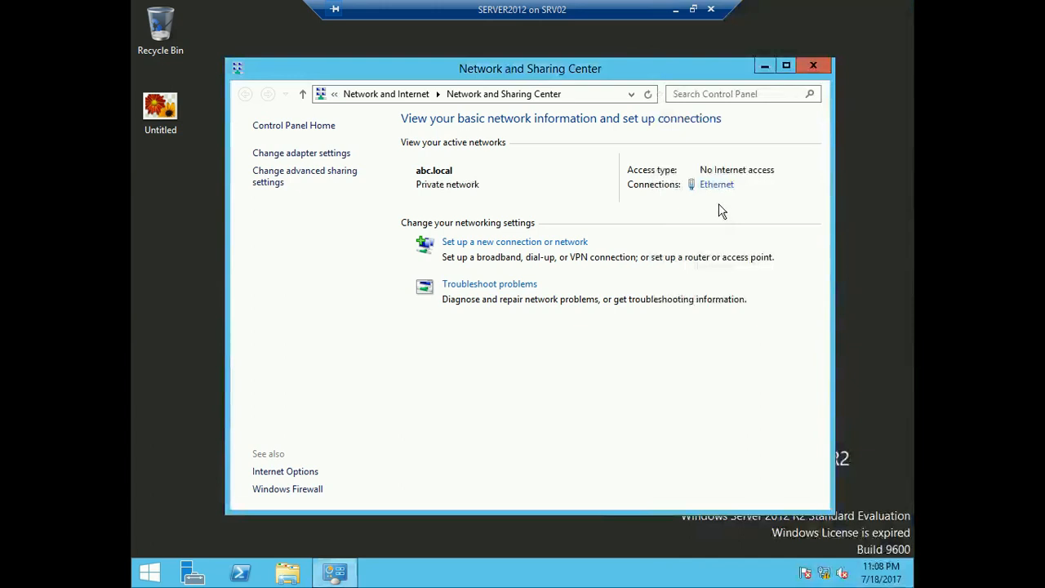
Check the IPv4 address, subnet mask, default gateway, DHCP server and lease times in the Ethernet connection details
left_click(717, 186)
left_click(446, 283)
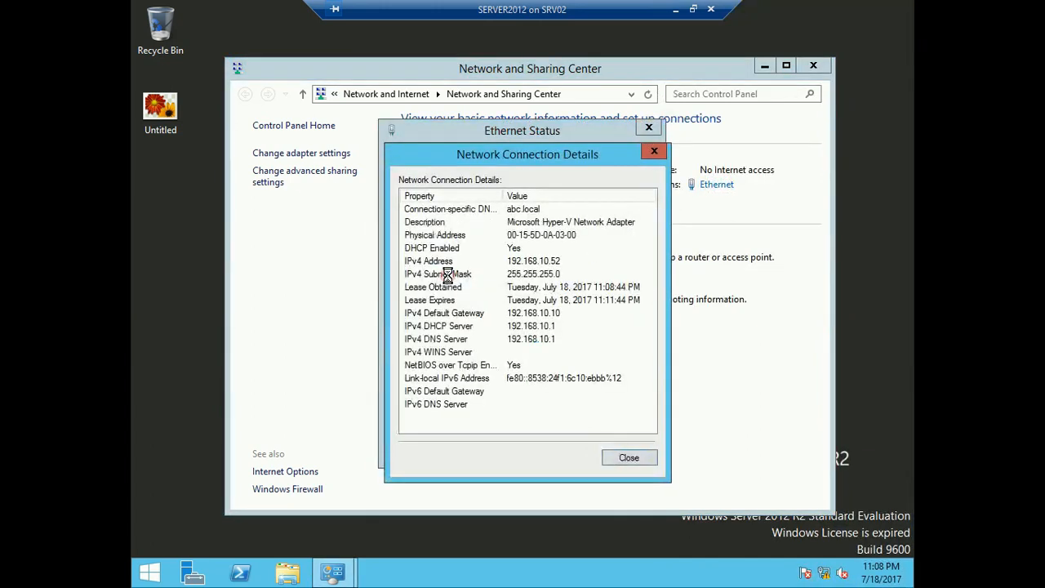
left_click(552, 262)
left_click(553, 275)
left_click(561, 314)
left_click(555, 327)
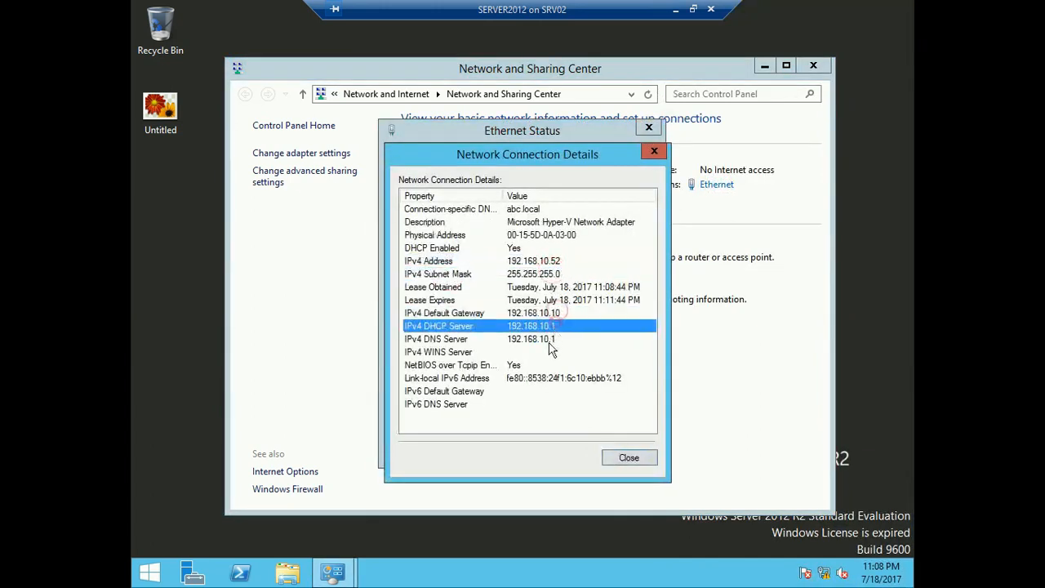
left_click(605, 289)
left_click(605, 300)
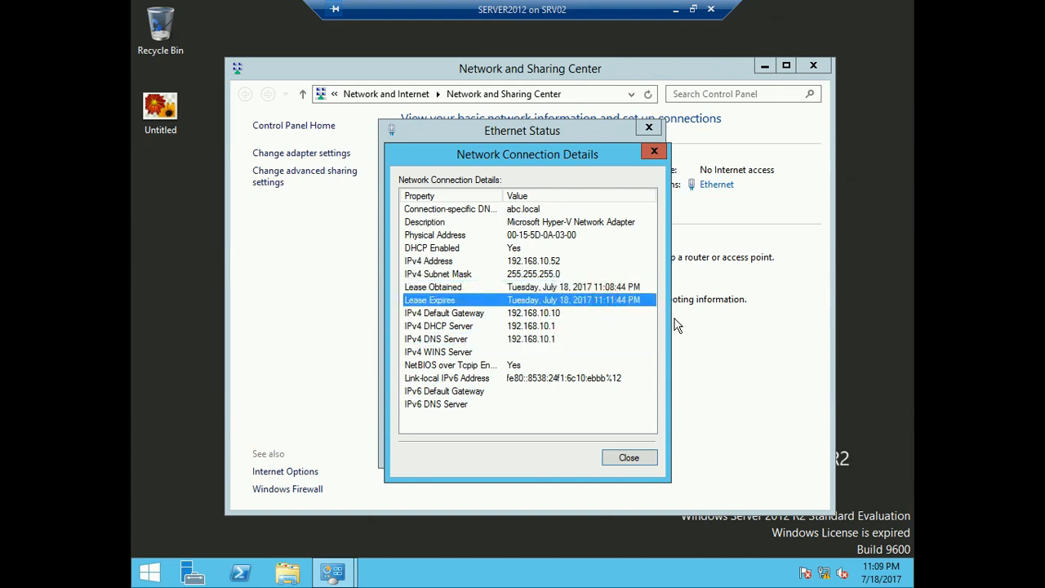
left_click(614, 287)
left_click(616, 300)
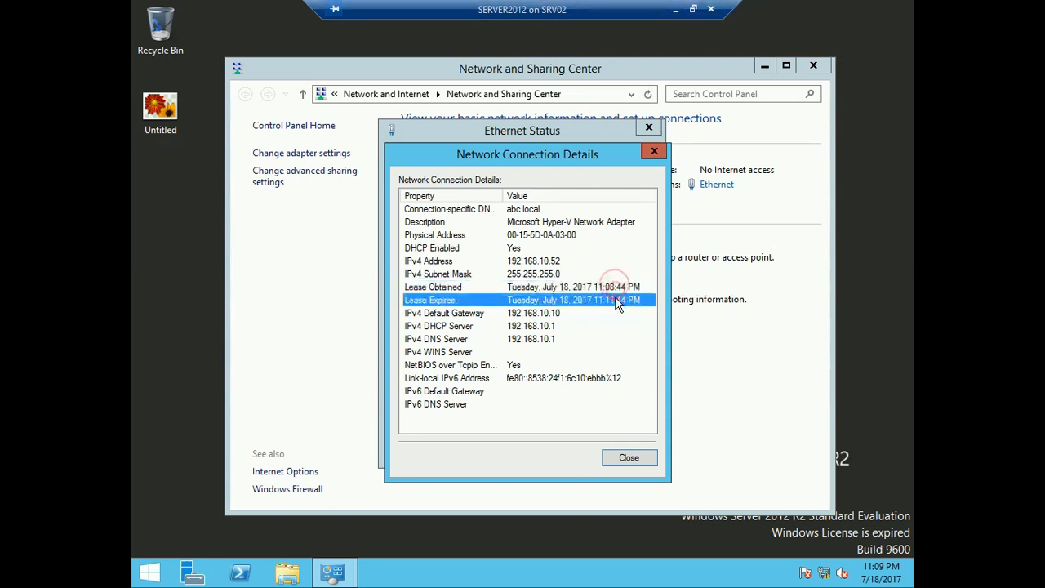
left_click(629, 458)
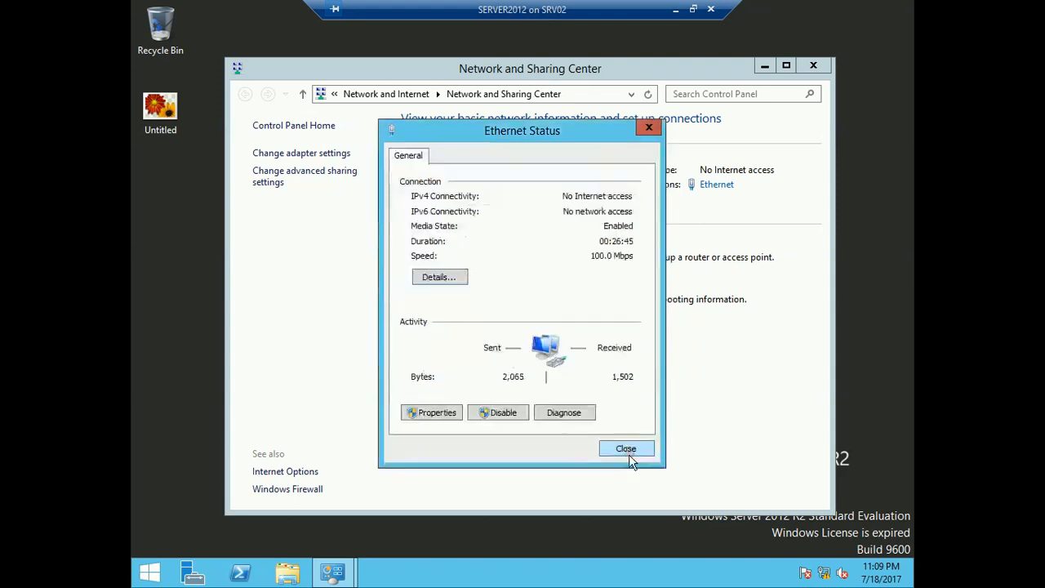
left_click(628, 447)
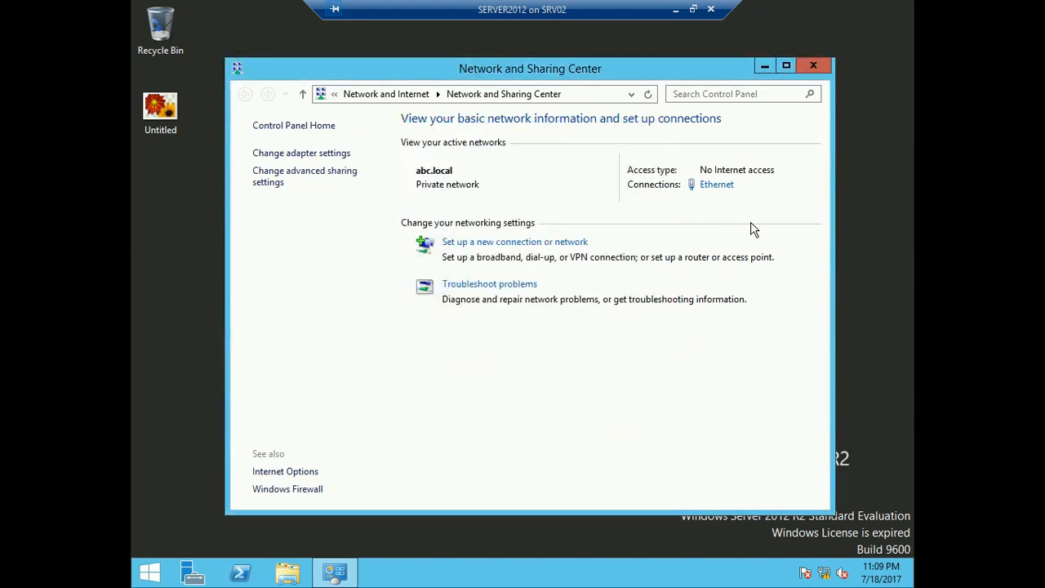
Open Command Prompt on the virtual machine and start a continuous ping with "ping 192.168.10.1 -t", moving its window lower
key("super+r")
type("cmd")
key("Return")
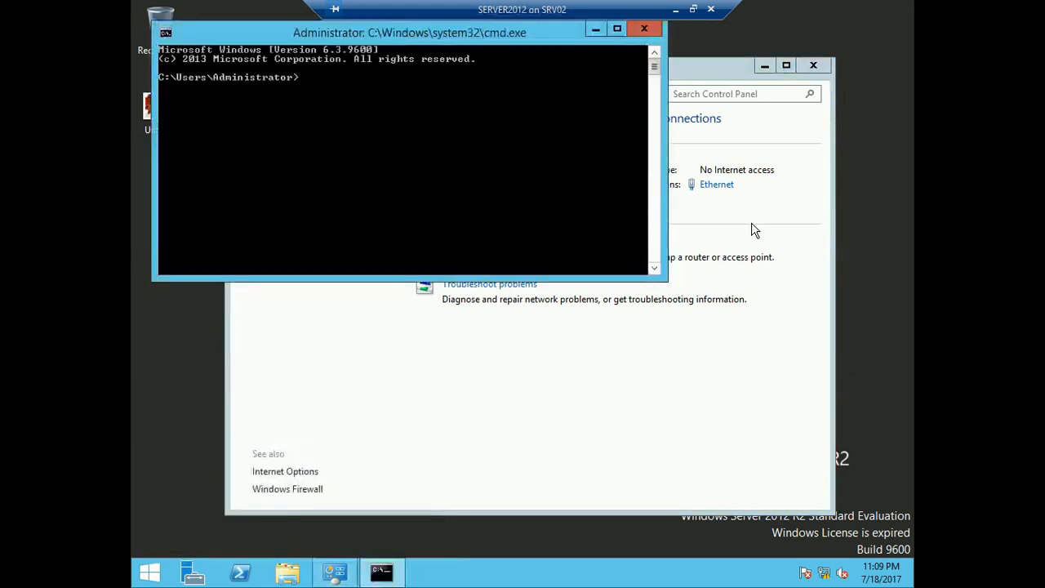
type("ping 192.168.10.1 -t")
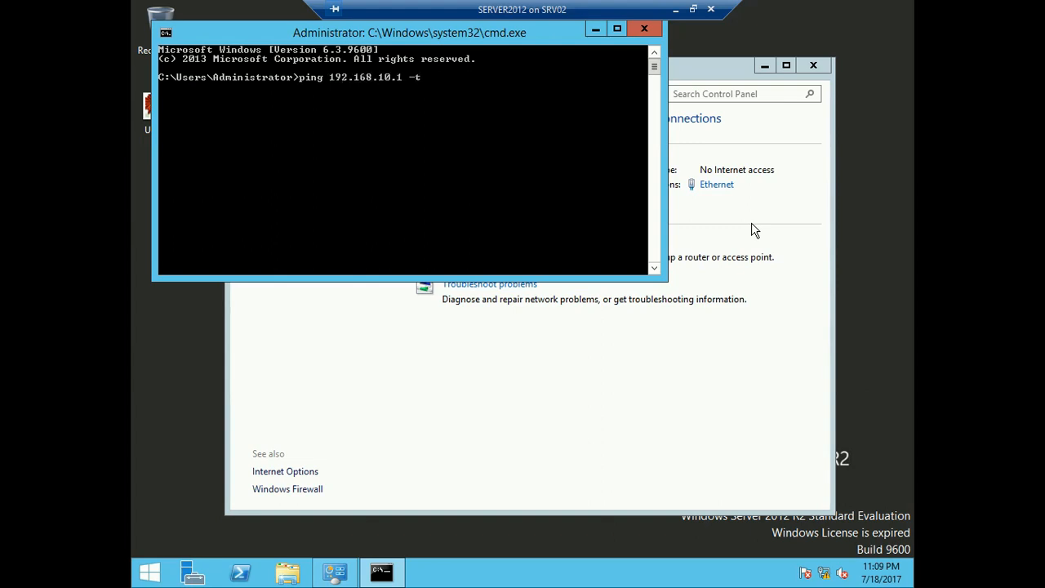
key("Return")
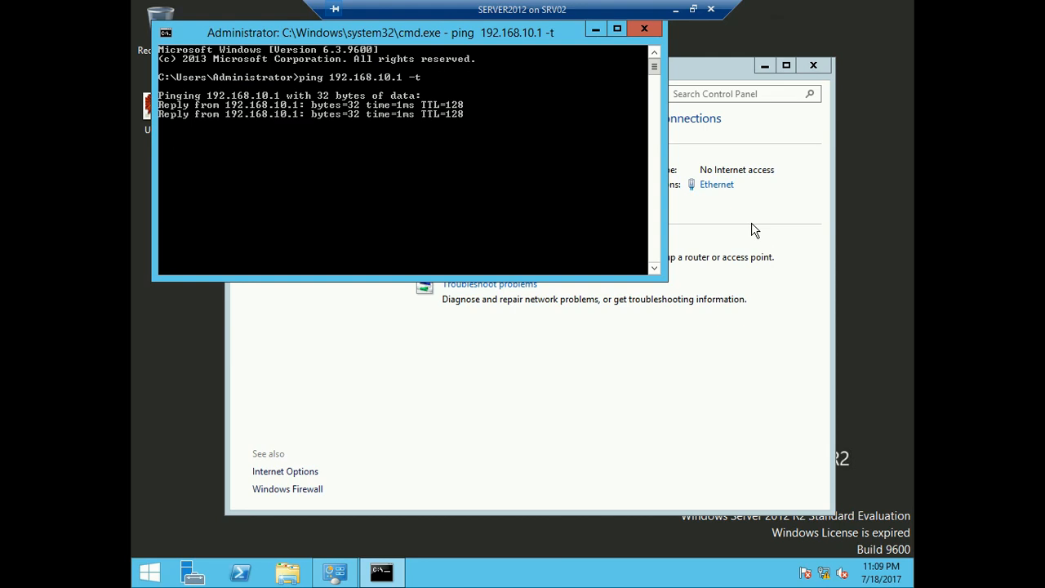
left_click_drag(359, 35, 391, 100)
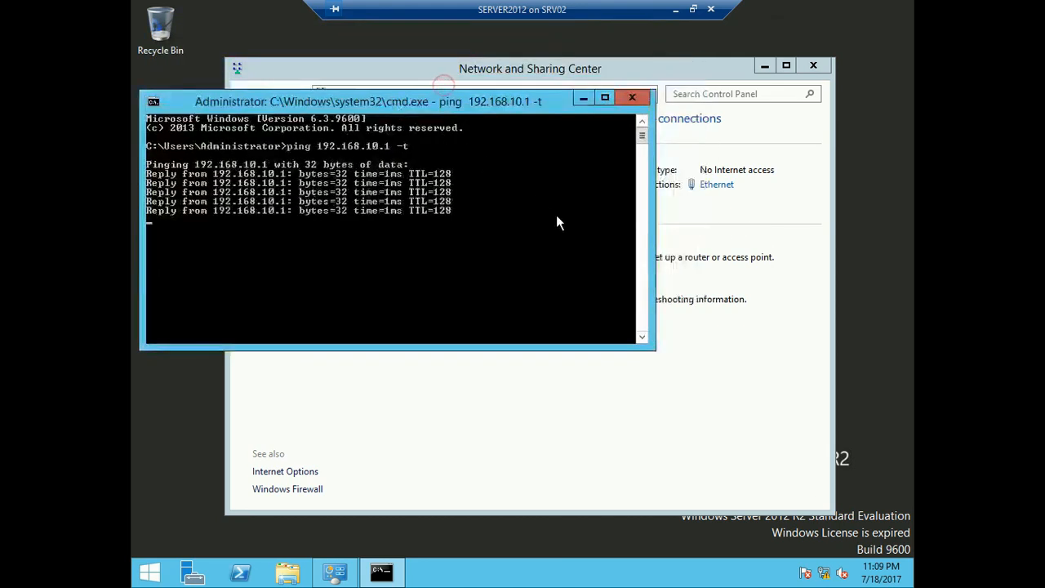
Reopen the Ethernet connection details and arrange them beside the running ping window to view both
left_click(710, 187)
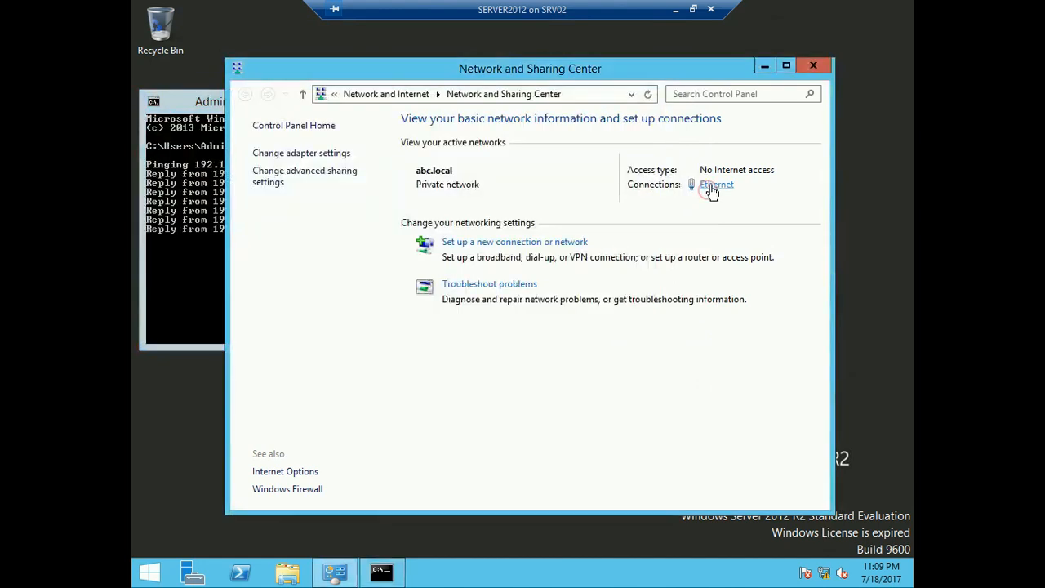
left_click(451, 275)
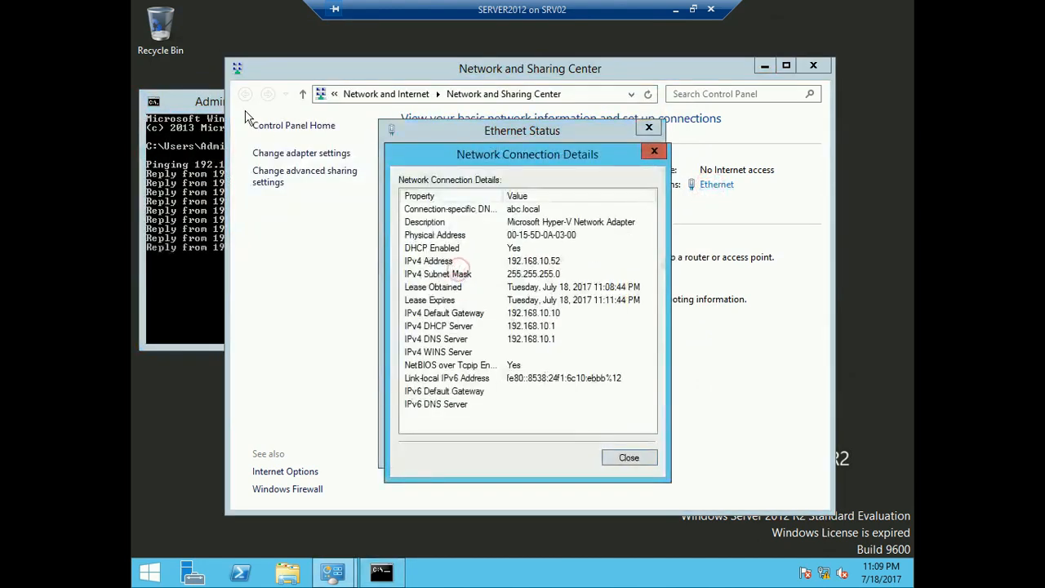
left_click(214, 105)
left_click(600, 394)
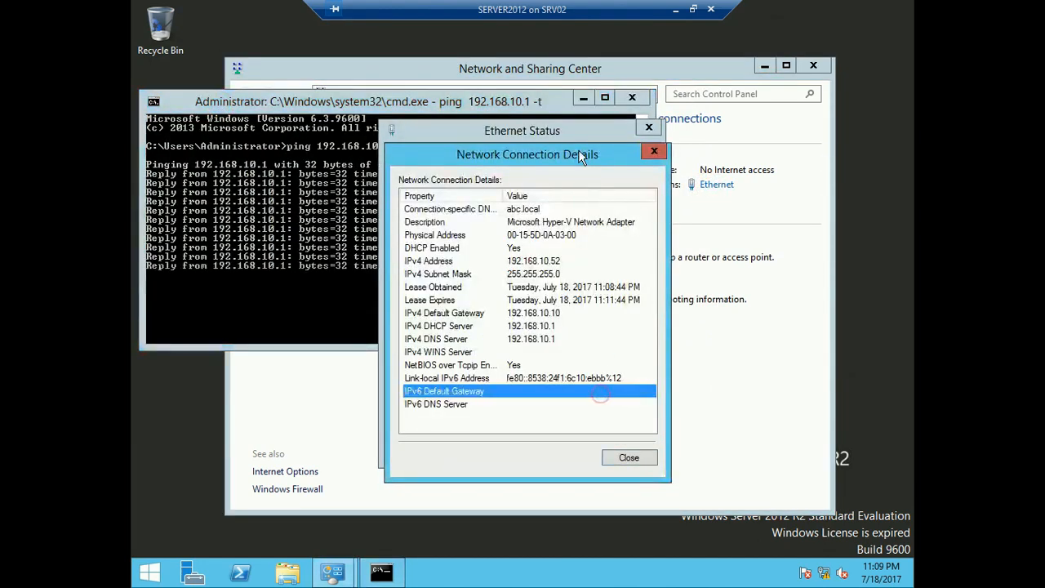
left_click_drag(579, 153, 767, 165)
left_click(508, 105)
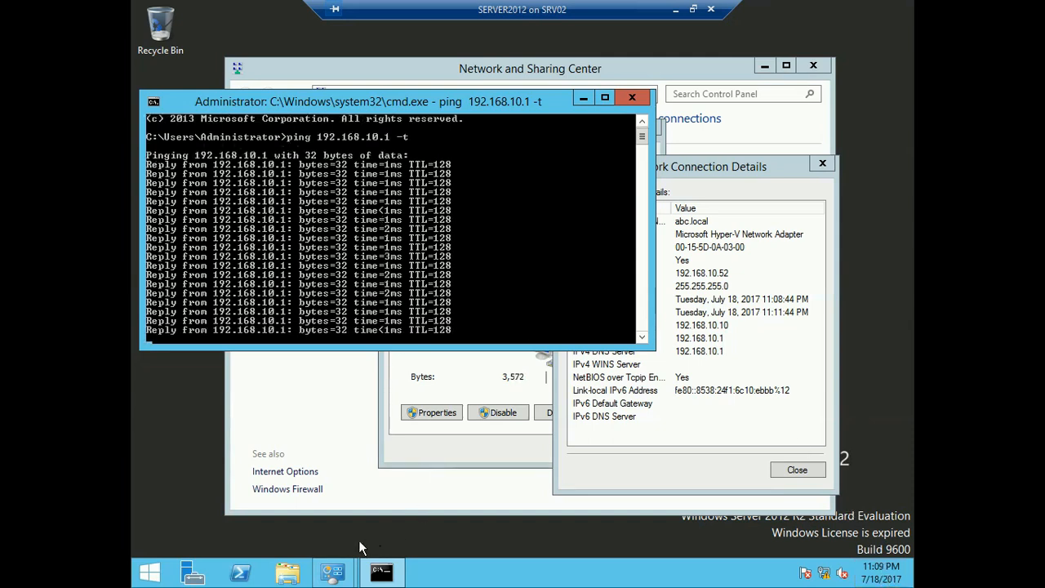
Switch to the SRV01 TeamViewer session and stop the DHCP service on srv01.abc.local
left_click(674, 8)
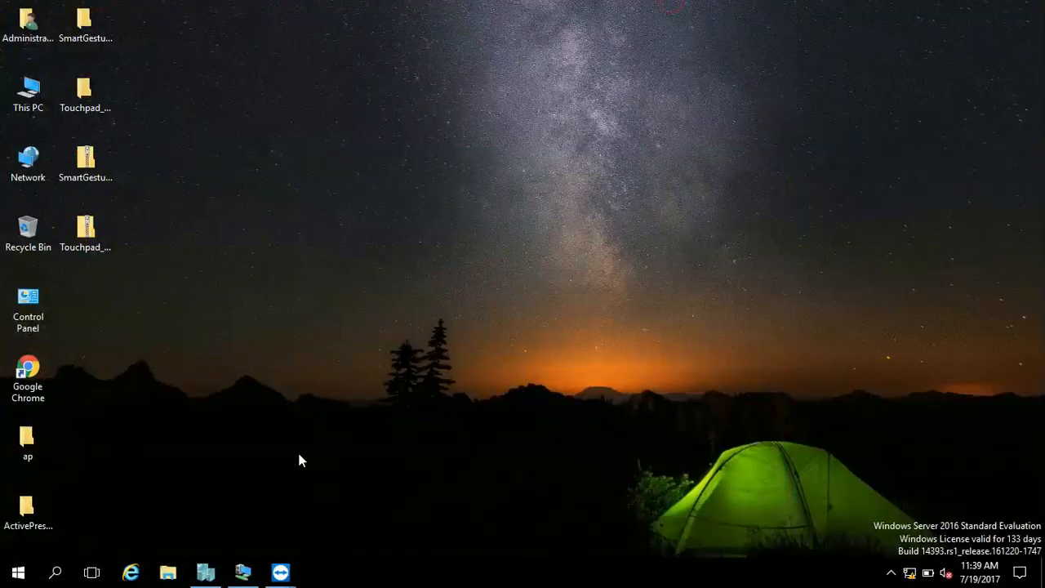
mouse_move(280, 572)
left_click(296, 529)
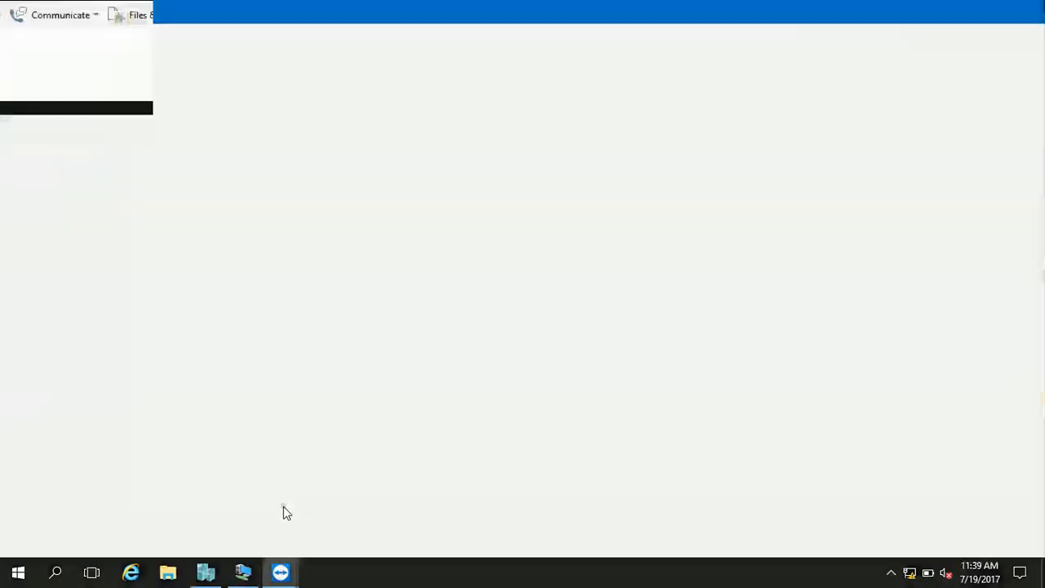
left_click(64, 80)
right_click(64, 80)
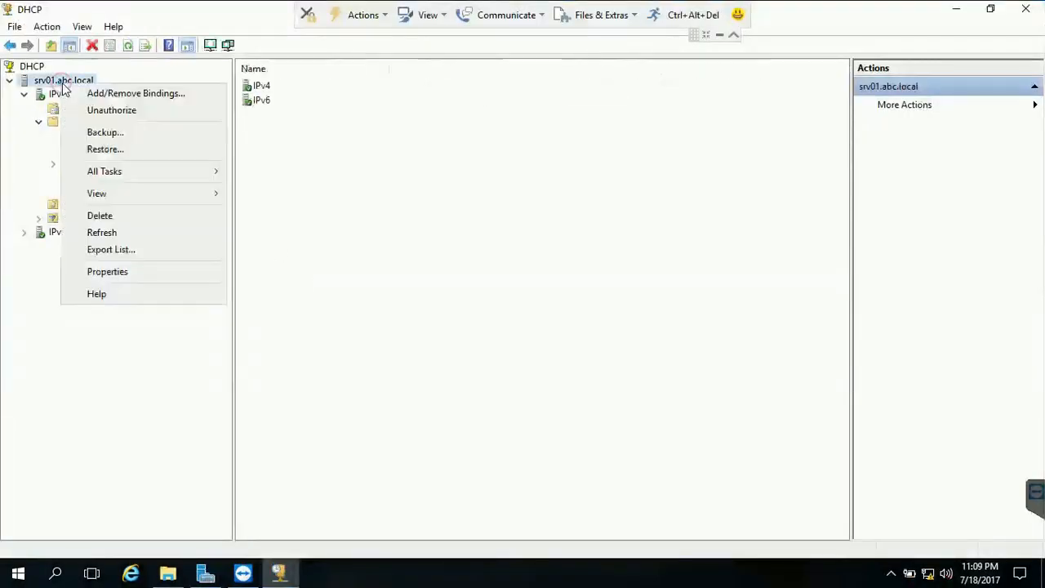
mouse_move(126, 171)
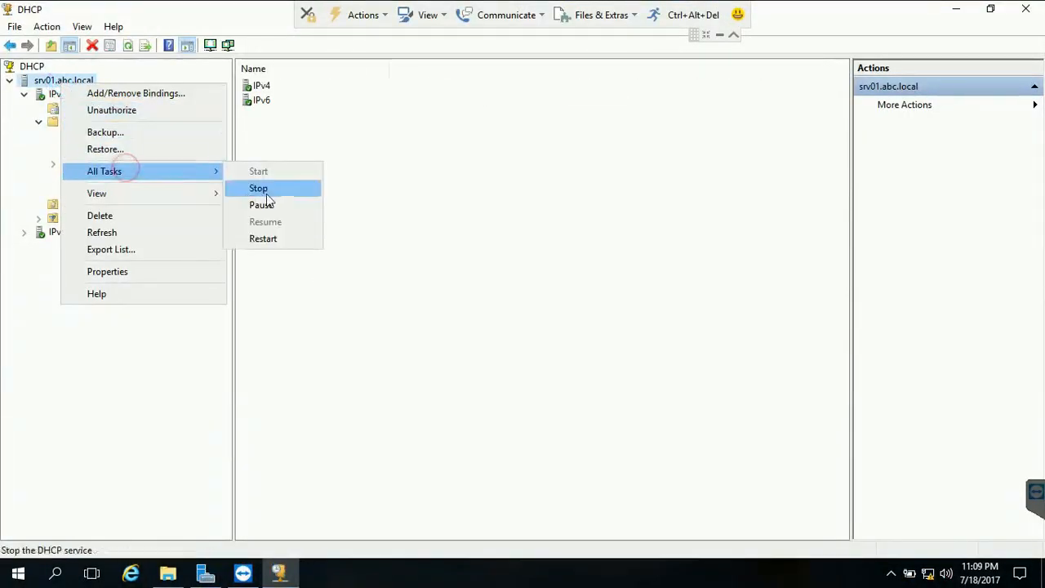
left_click(275, 196)
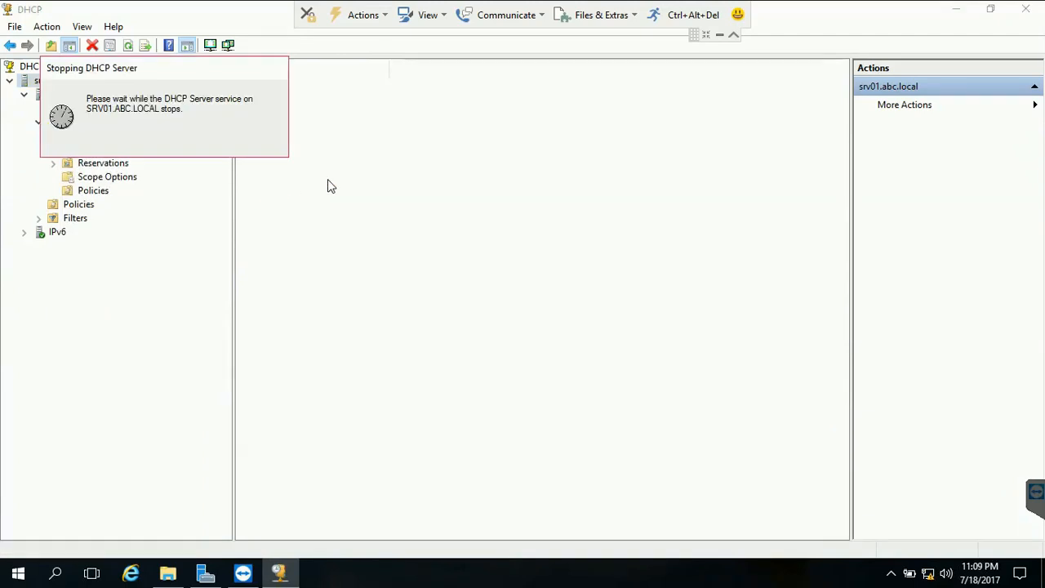
Return to the SERVER2012 virtual machine in full screen and monitor the ping against the system clock until the lease expires
left_click(718, 35)
left_click(243, 571)
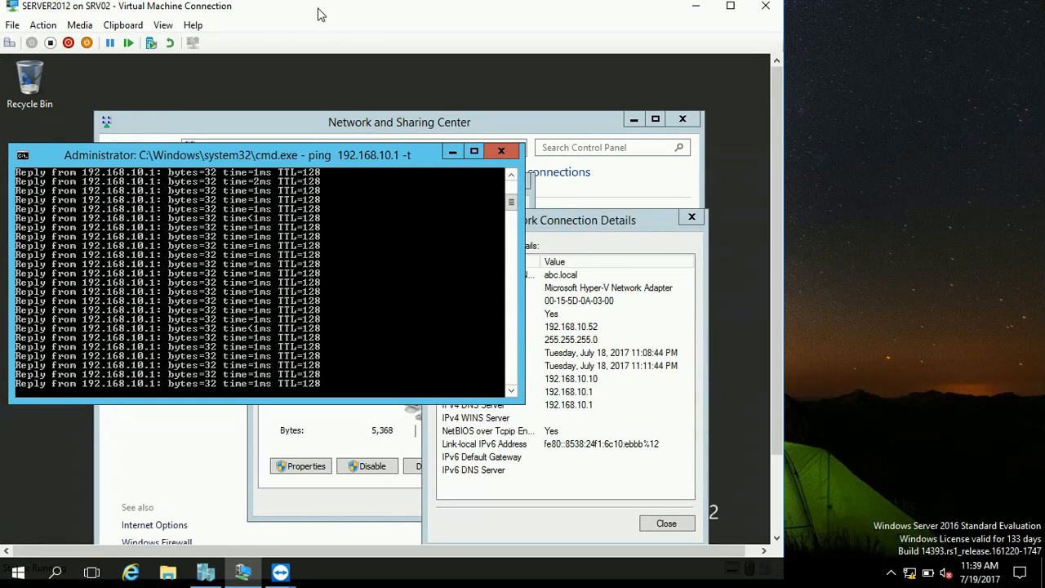
key("ctrl+Break")
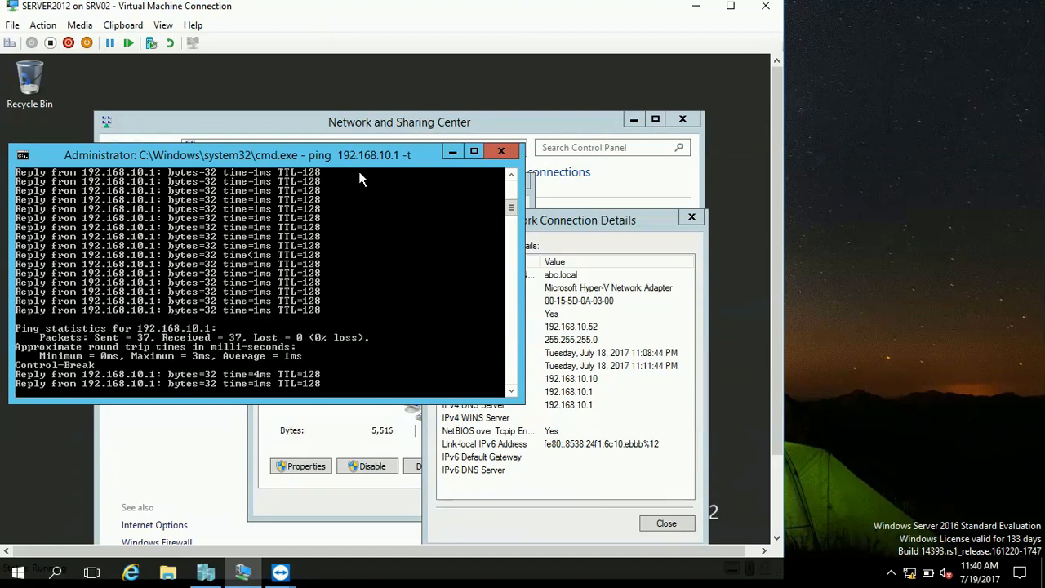
left_click(163, 25)
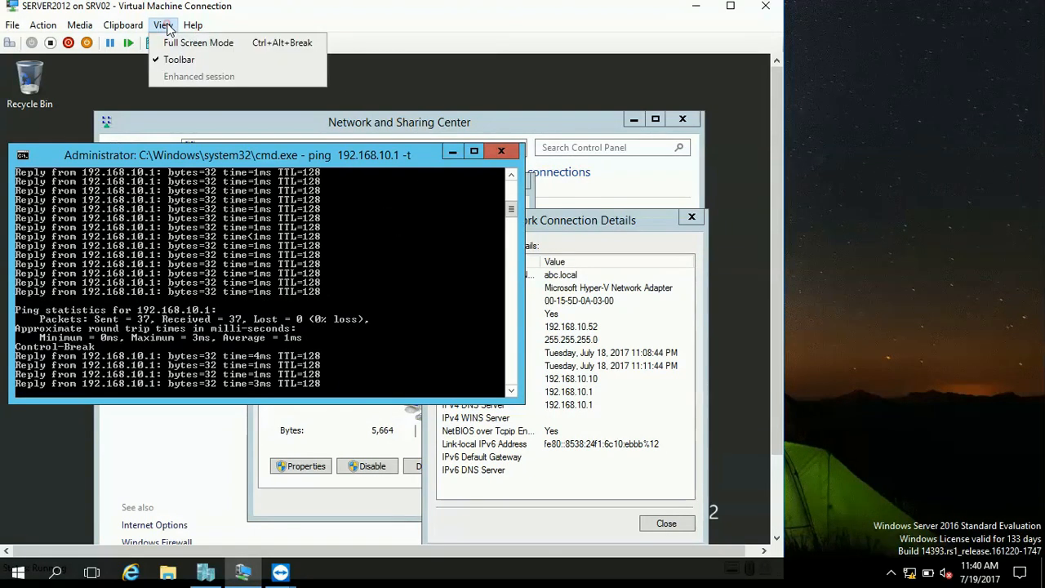
left_click(174, 39)
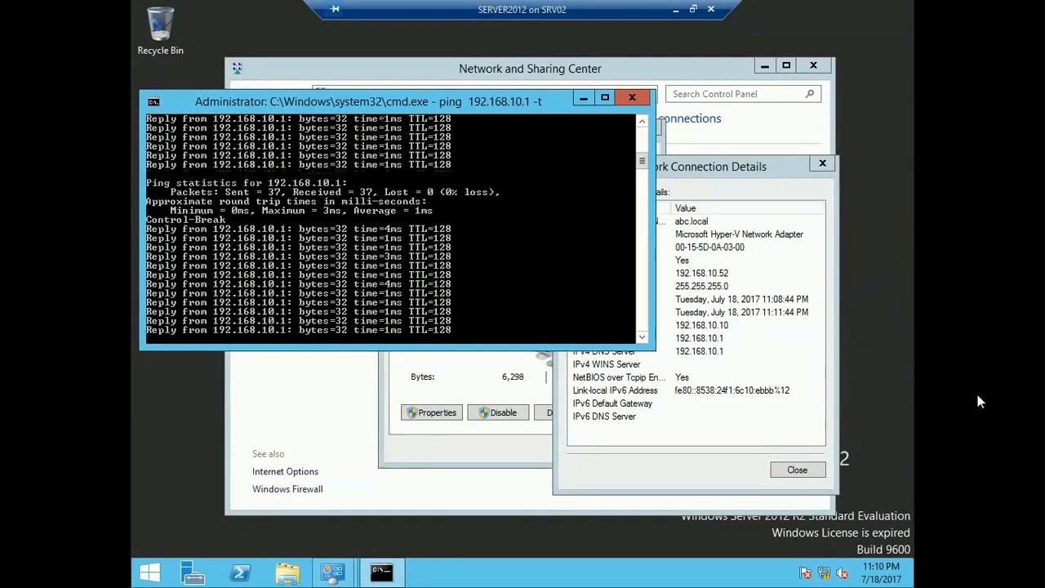
left_click(884, 573)
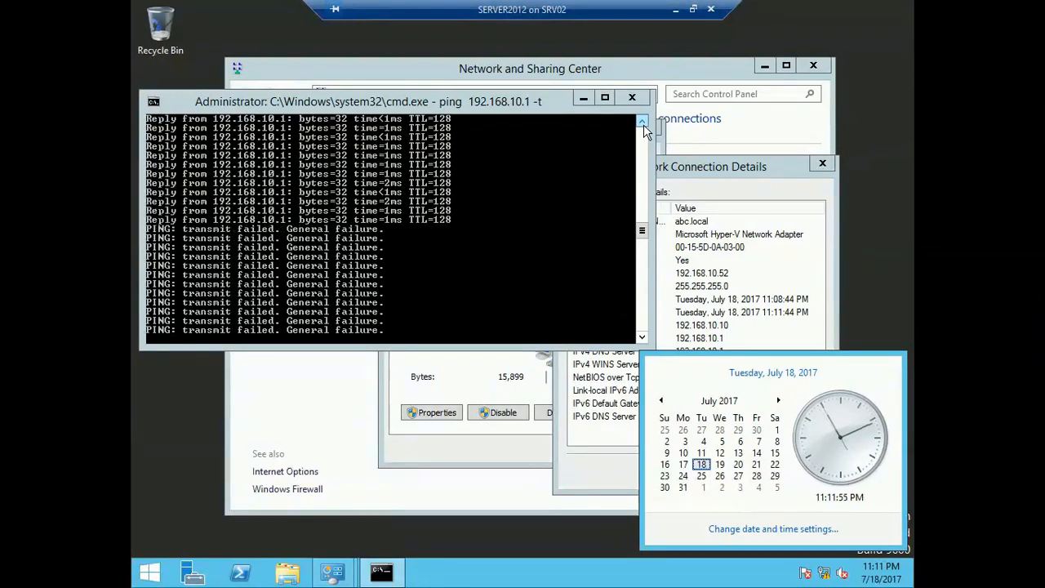
Start the DHCP service on srv01.abc.local in the SRV01 TeamViewer session and return to the SERVER2012 virtual machine
left_click(676, 11)
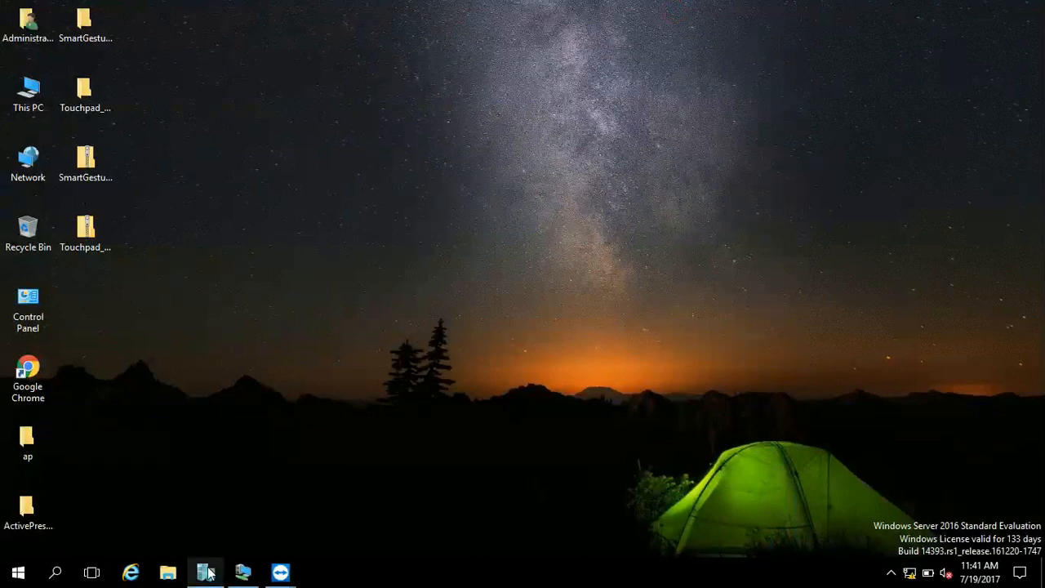
mouse_move(281, 572)
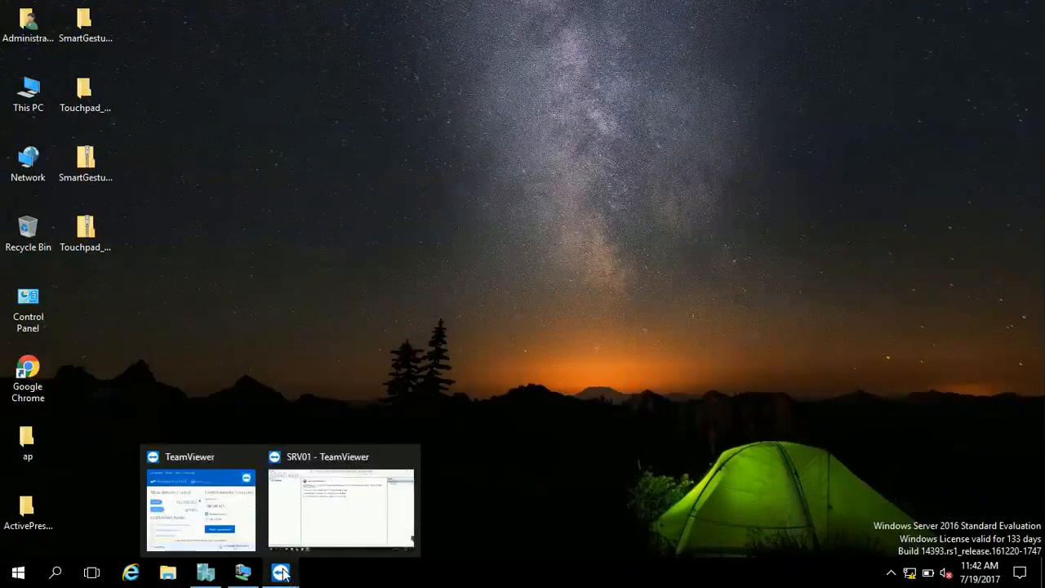
left_click(310, 540)
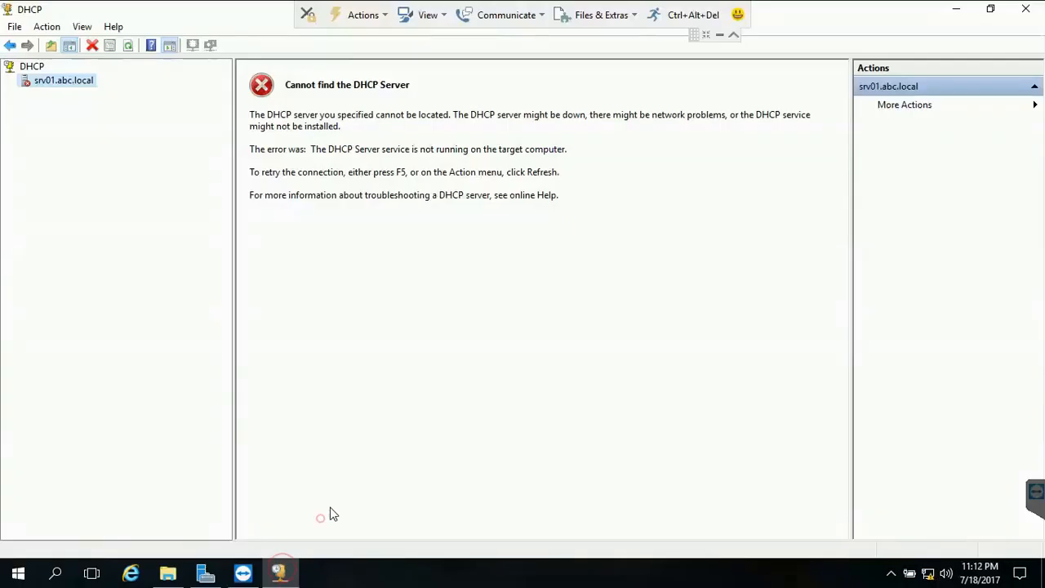
right_click(78, 87)
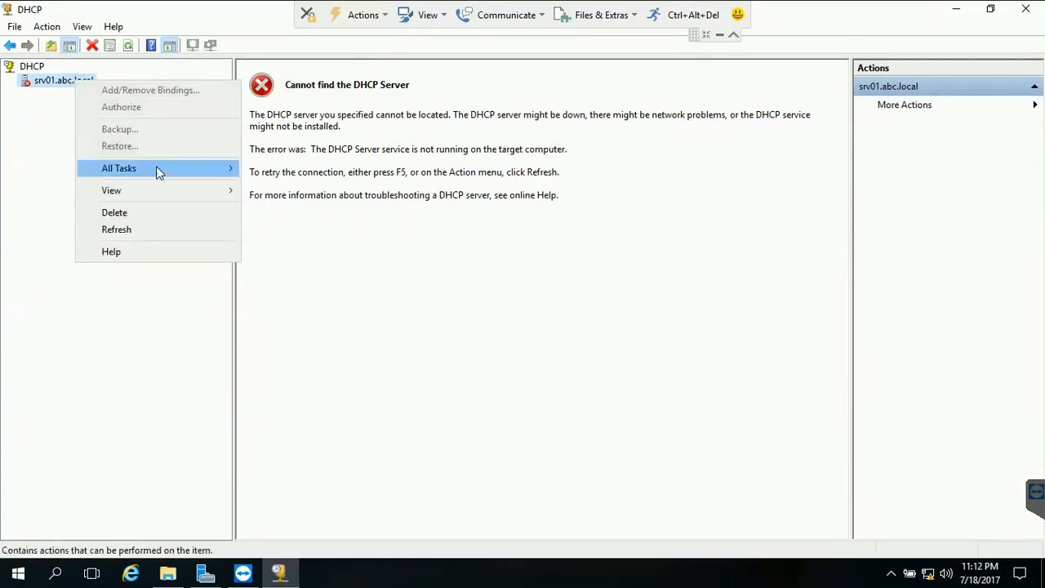
mouse_move(156, 168)
left_click(270, 170)
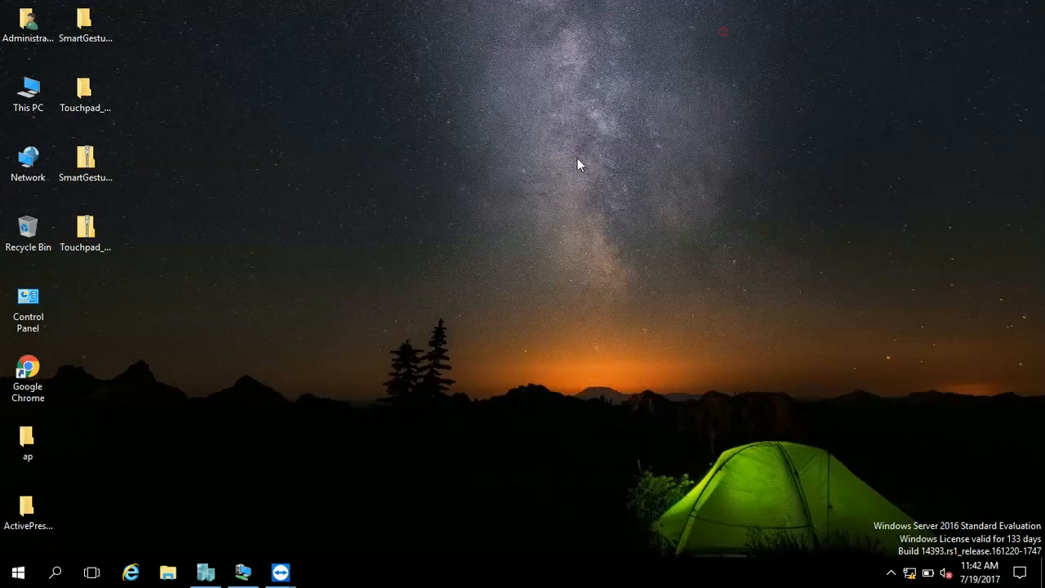
left_click(243, 572)
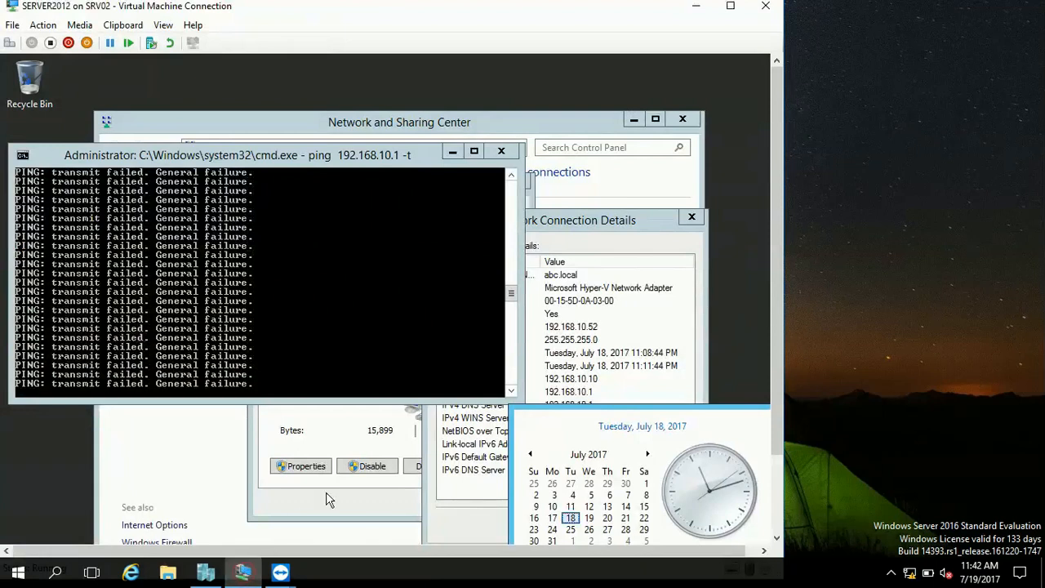
Show the SERVER2012 virtual machine in full screen, monitor the ping to 192.168.10.1, and dismiss the clock and calendar pop-up
left_click(164, 24)
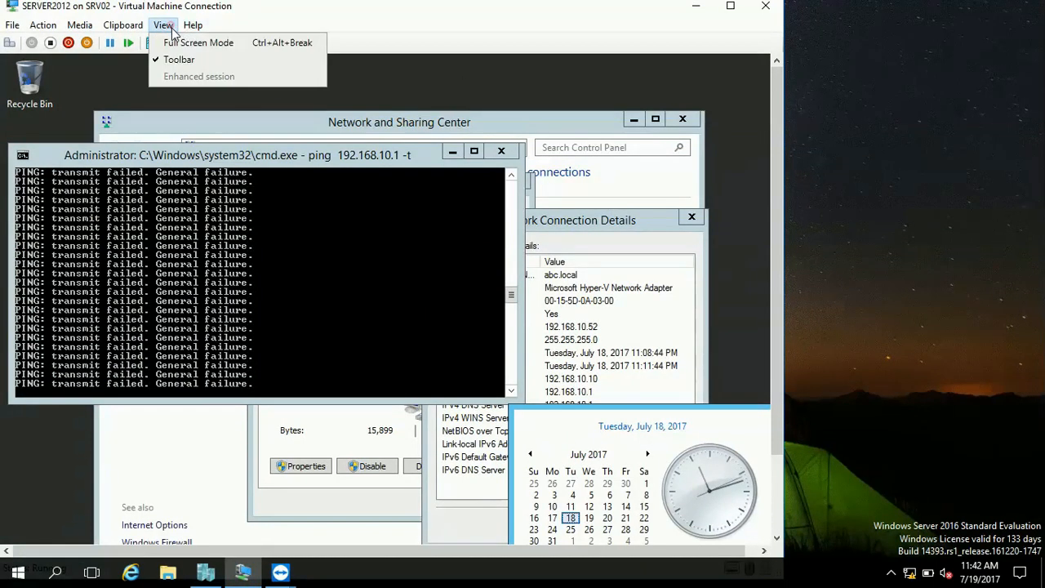
left_click(199, 40)
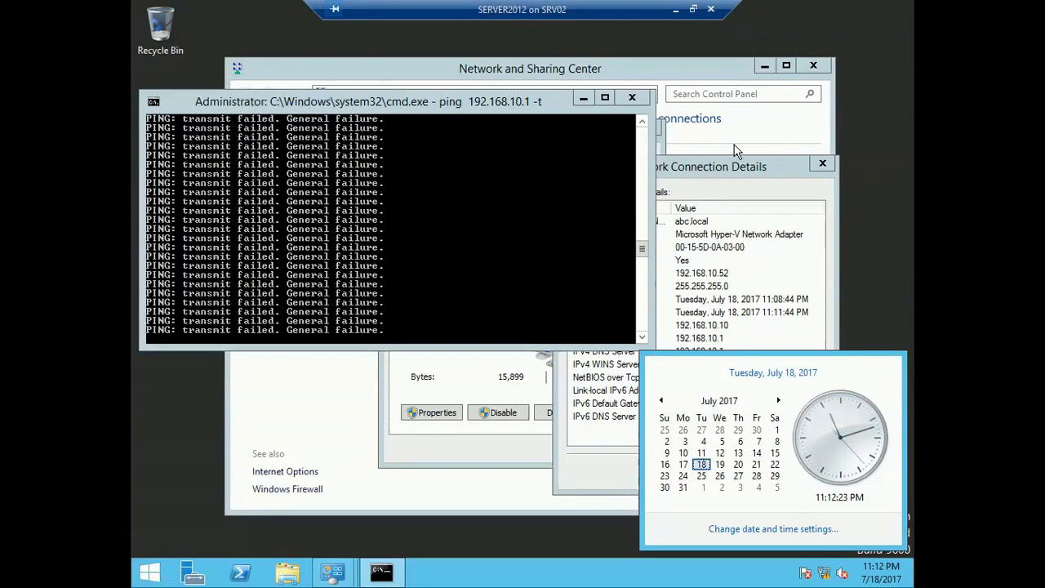
left_click(841, 298)
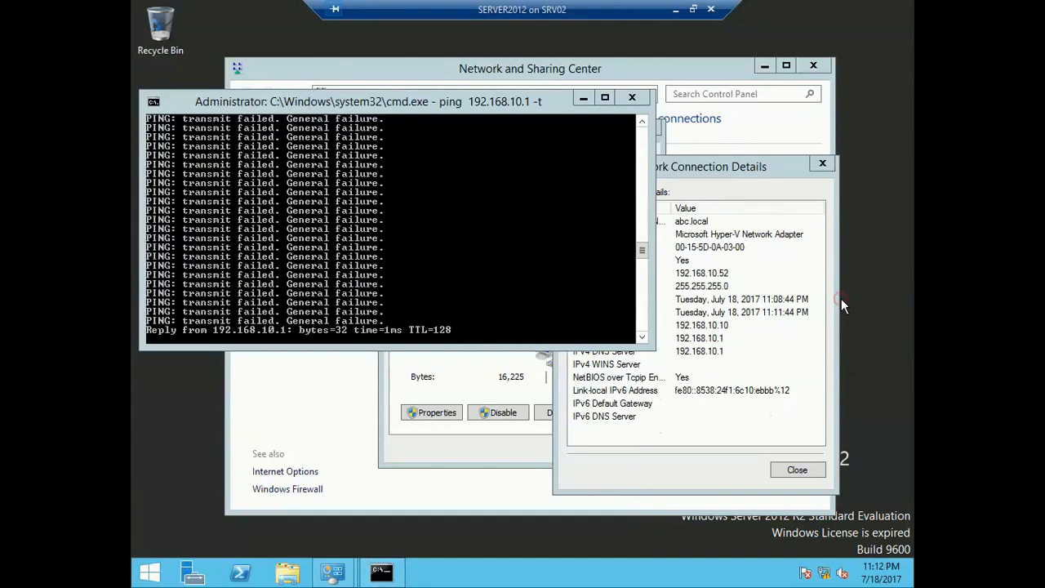
Reload the Ethernet connection details, move them beside the ping window, and check the Lease Obtained and Lease Expires times and the ping replies
left_click(784, 312)
left_click(796, 468)
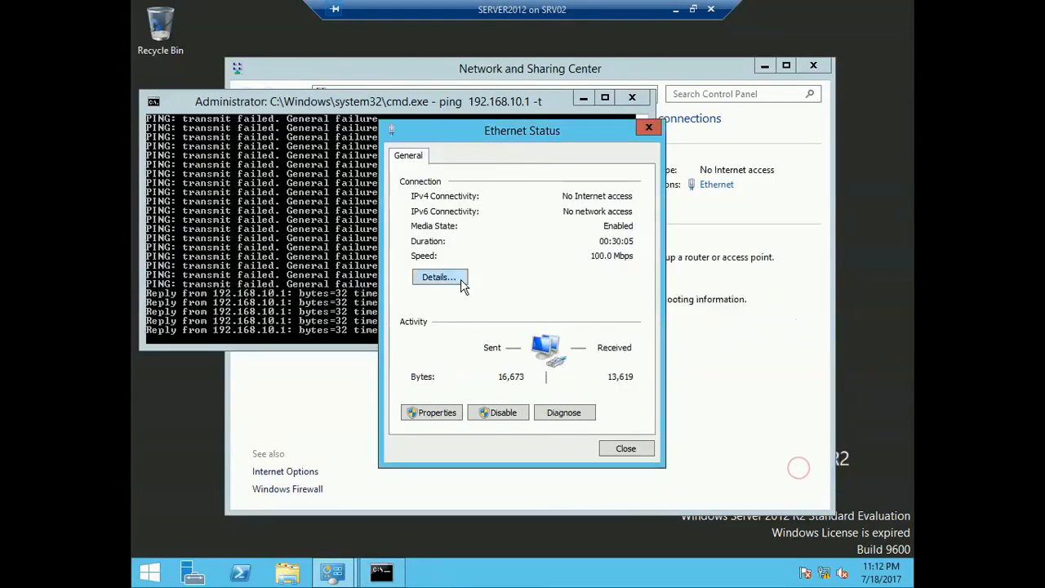
left_click(445, 278)
left_click_drag(582, 155, 804, 150)
left_click(825, 280)
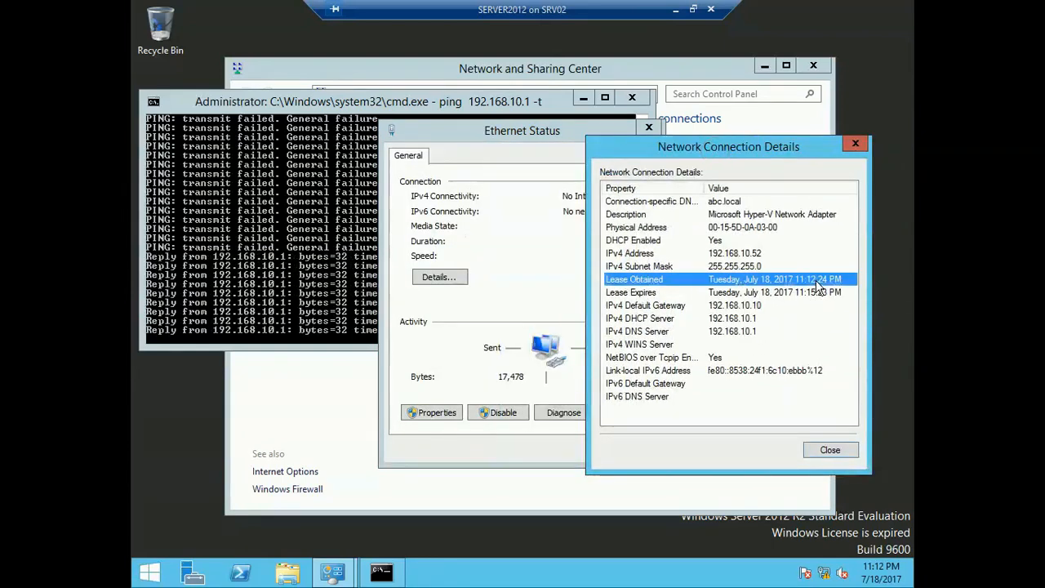
left_click(816, 293)
left_click(327, 246)
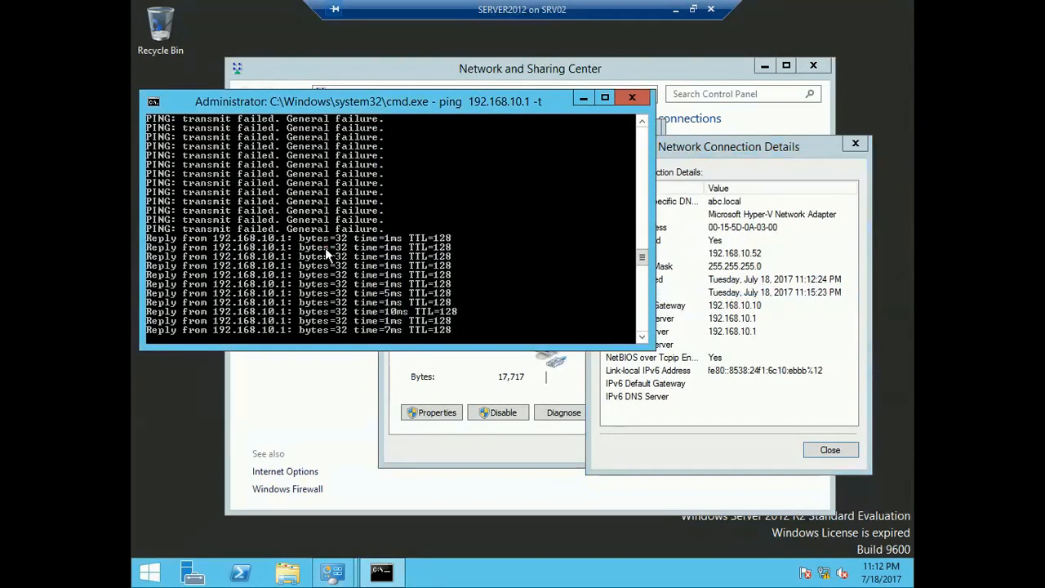
Minimize the virtual machine, switch to the SRV01 TeamViewer session, and expand IPv4 and scope1 in the DHCP console
left_click(675, 9)
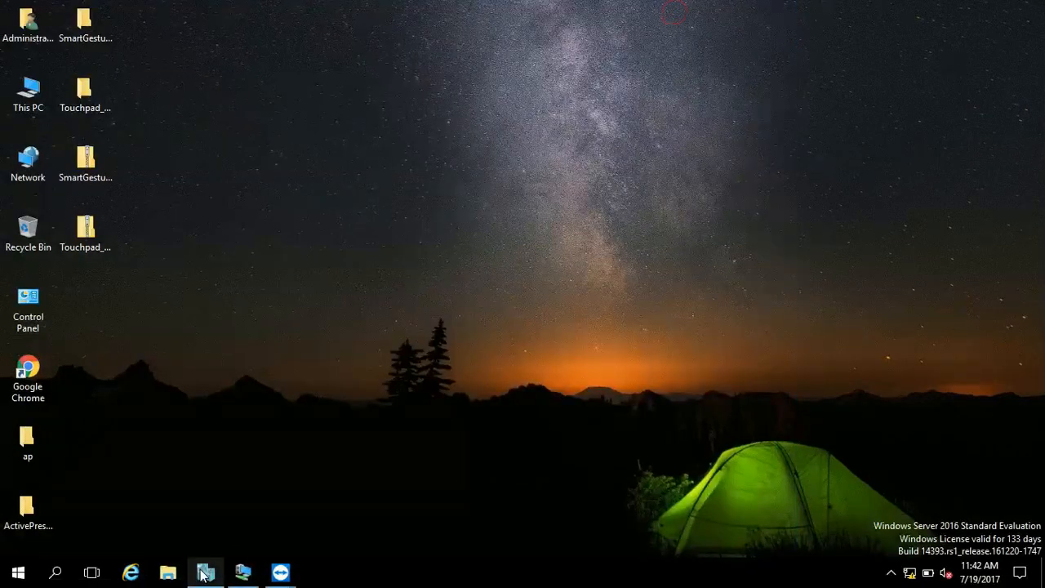
mouse_move(281, 572)
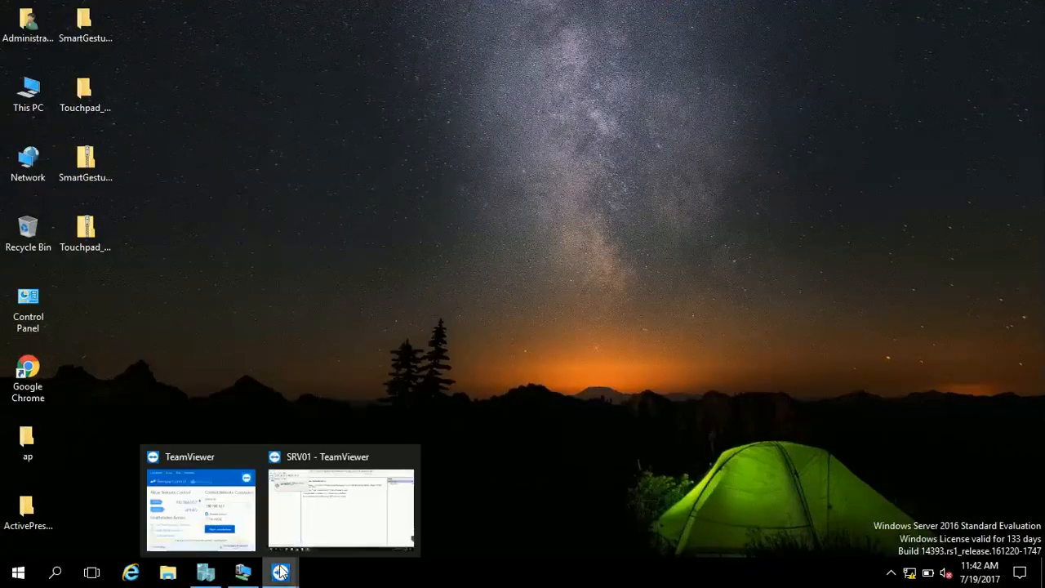
left_click(319, 524)
left_click(24, 95)
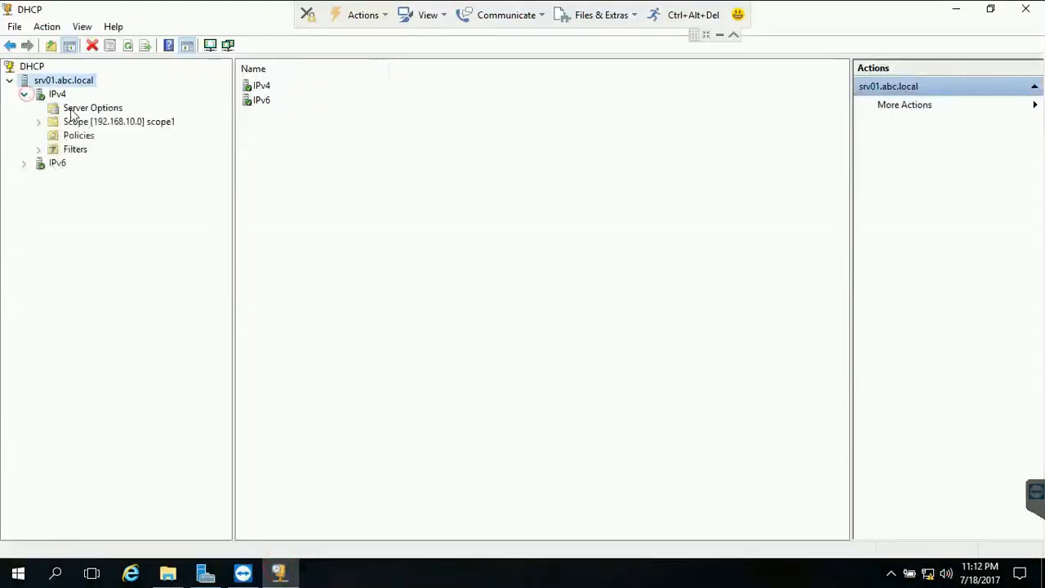
left_click(82, 123)
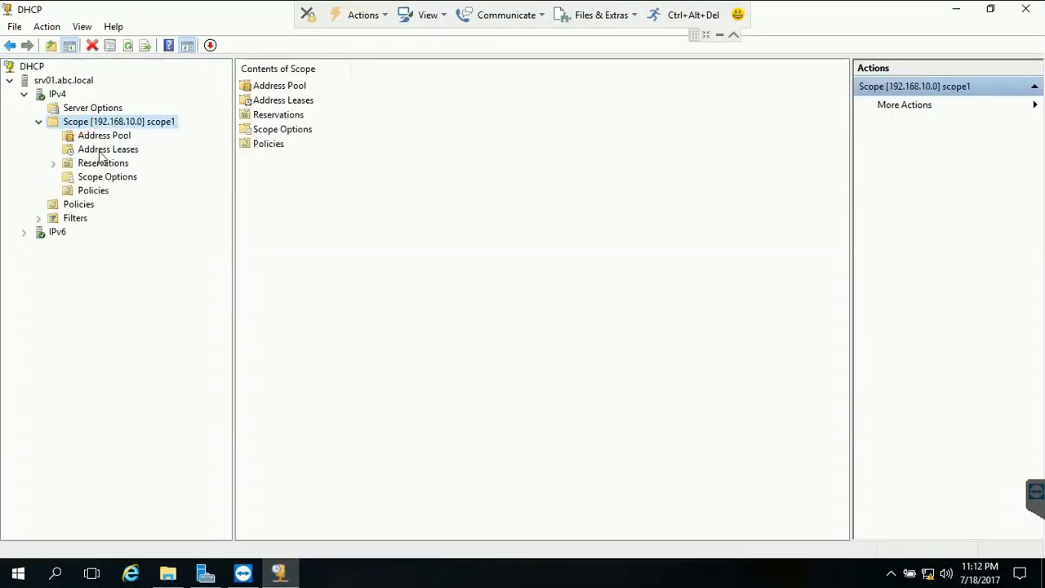